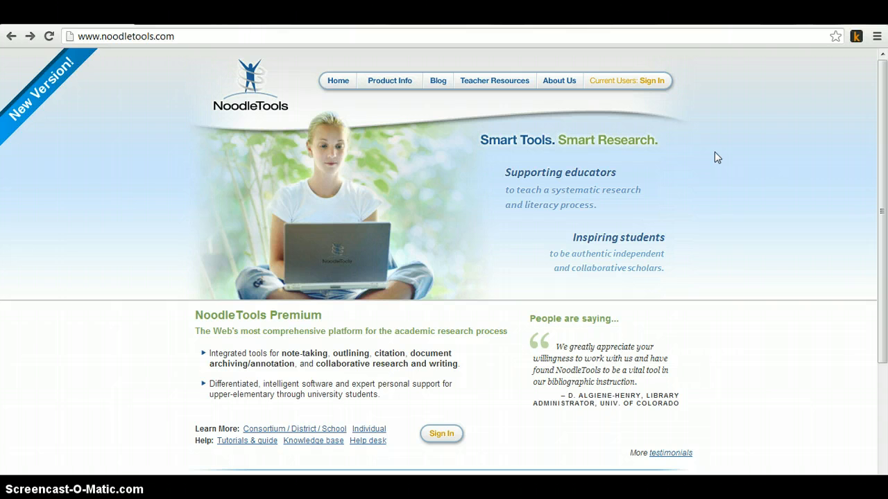
# Step: Sign in to NoodleTools with the personal ID and the account password
pyautogui.click(655, 82)
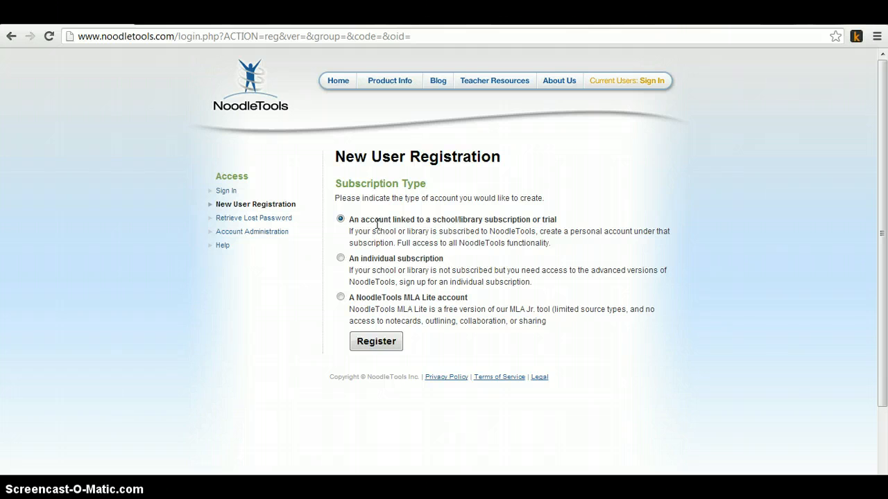
pyautogui.click(395, 343)
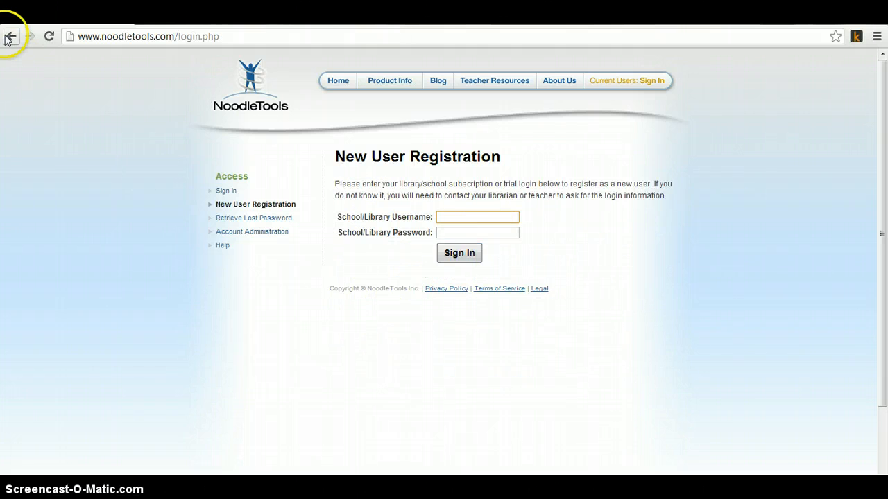
pyautogui.click(7, 37)
pyautogui.click(8, 37)
pyautogui.click(399, 329)
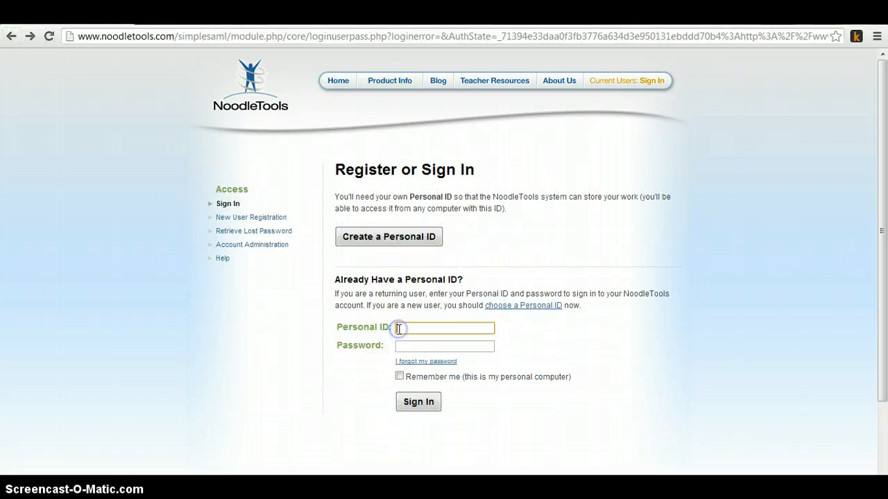
pyautogui.write('fy')
pyautogui.press('Down')
pyautogui.press('Tab')
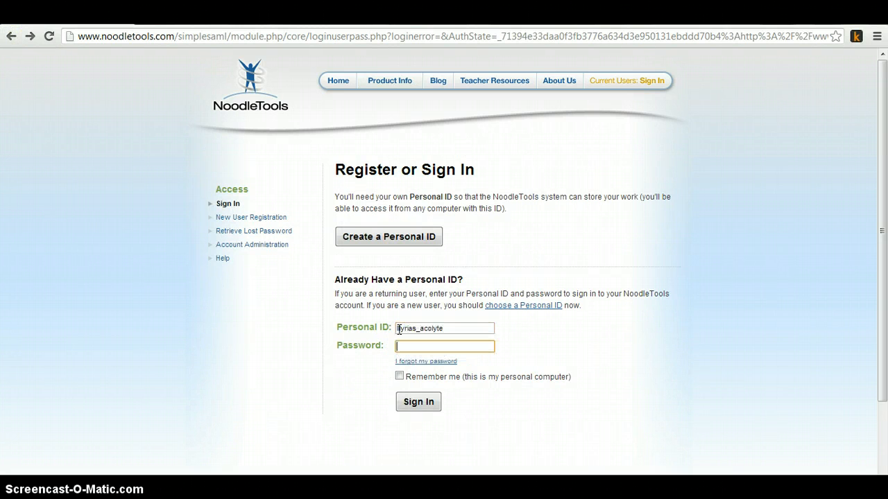
pyautogui.write('********')
pyautogui.press('Return')
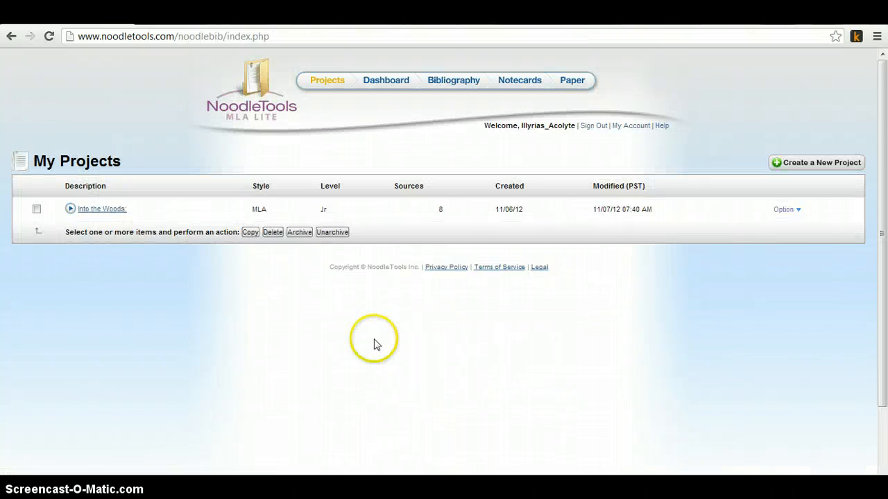
# Step: Open the Into the Woods project's dashboard to review it, then return to the project list
pyautogui.click(105, 212)
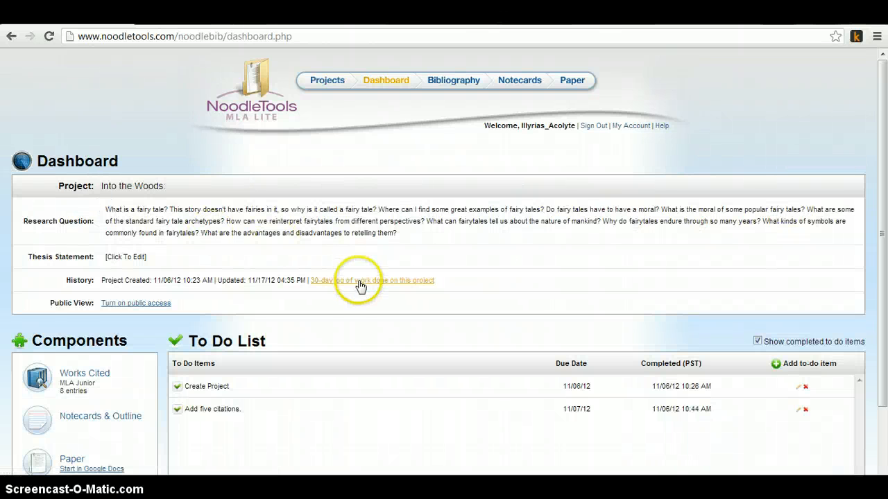
pyautogui.scroll(-3, 326, 317)
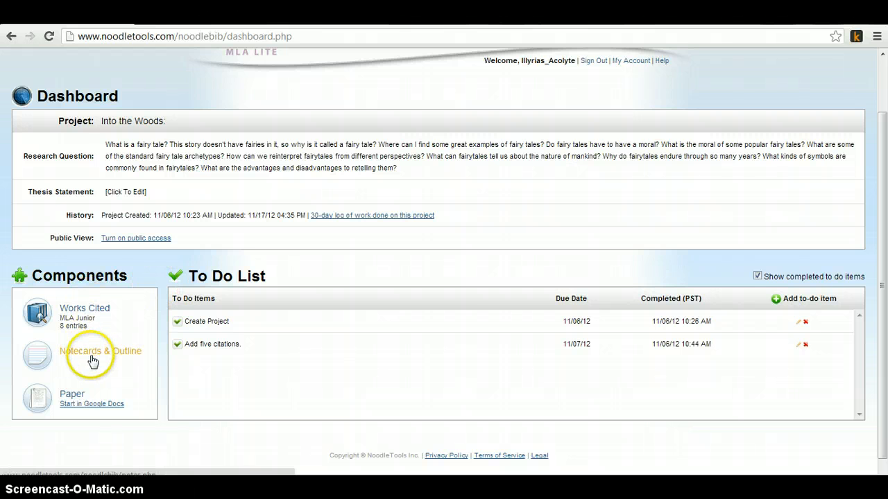
pyautogui.scroll(2, 277, 233)
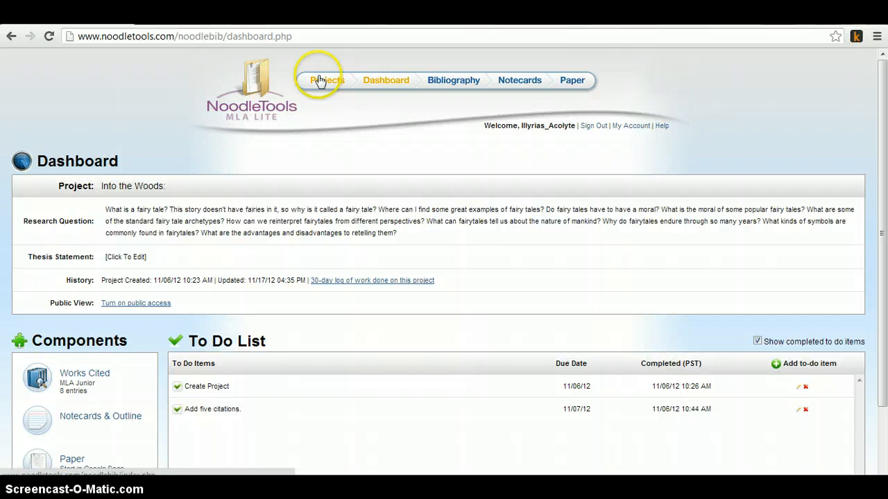
pyautogui.click(319, 81)
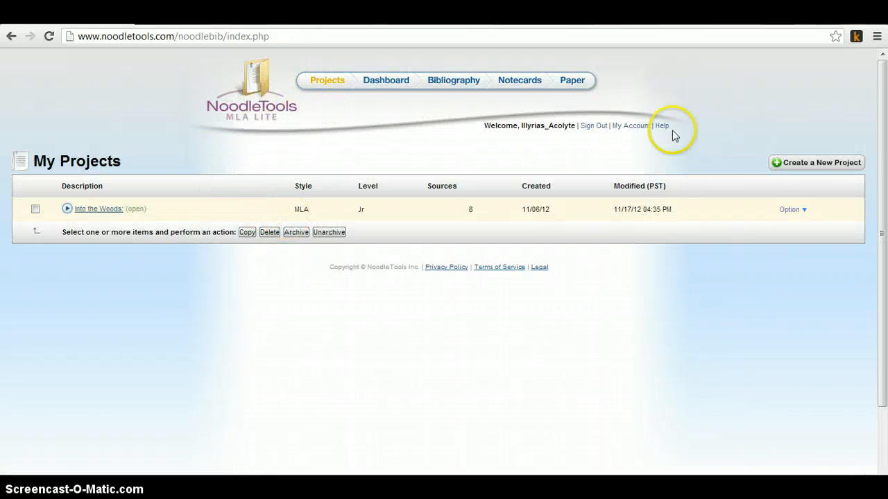
# Step: Create a new project with the description "Screencast-o-matic Tutorial"
pyautogui.click(843, 165)
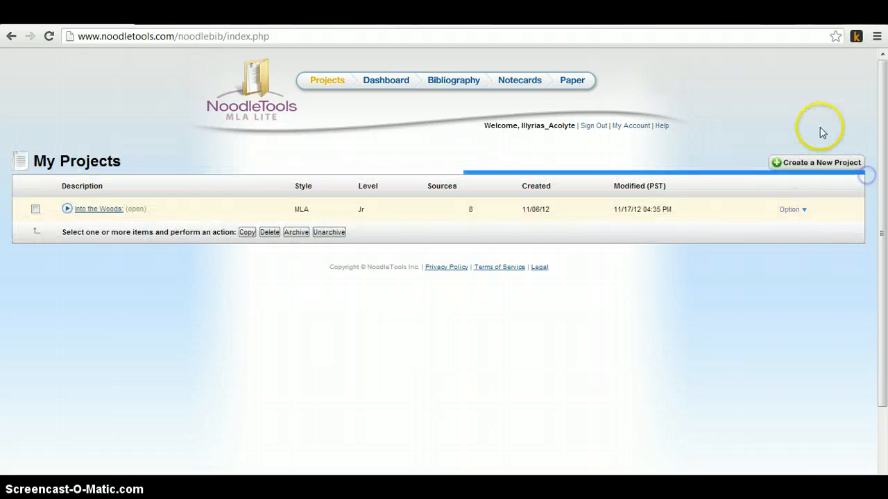
pyautogui.click(809, 164)
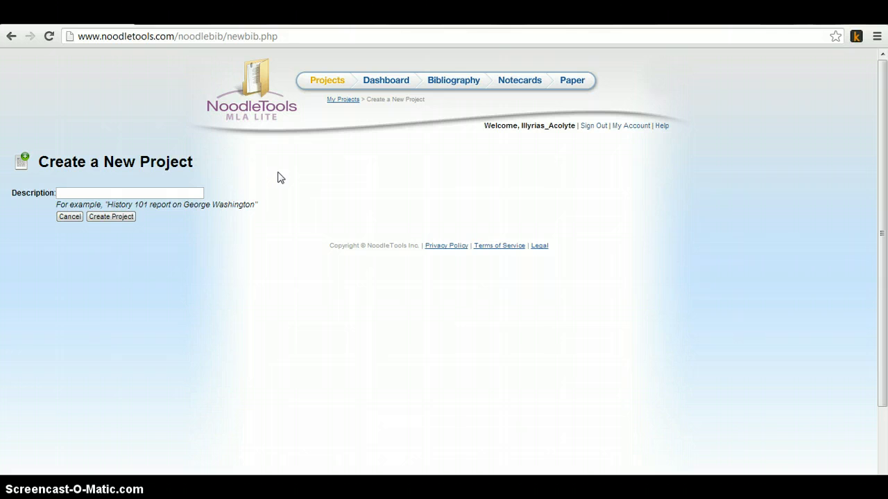
pyautogui.write('Screencast-o-matic Tutorial')
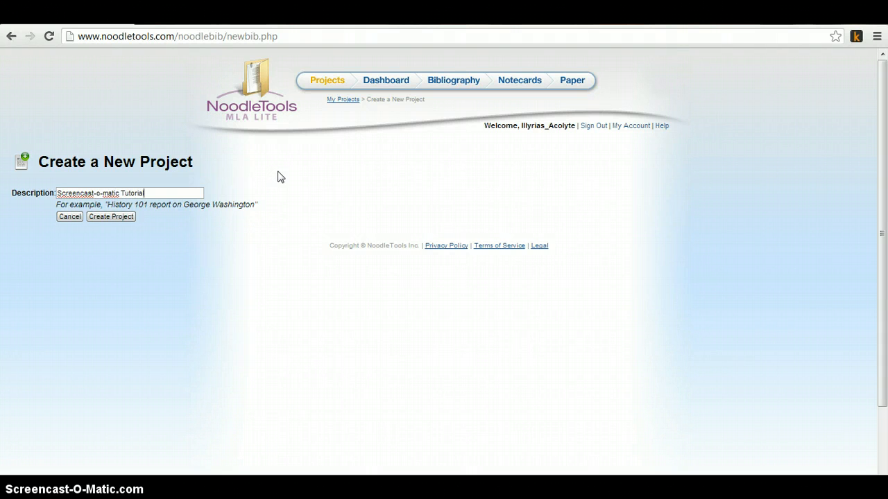
pyautogui.click(108, 217)
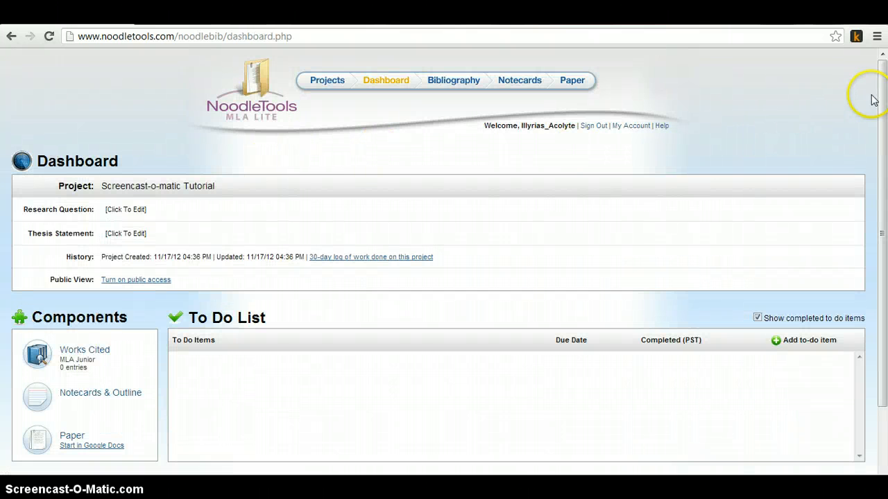
# Step: Set the project's thesis statement to "Using NoodleTools is fun and easy."
pyautogui.moveTo(882, 87); pyautogui.dragTo(882, 144)
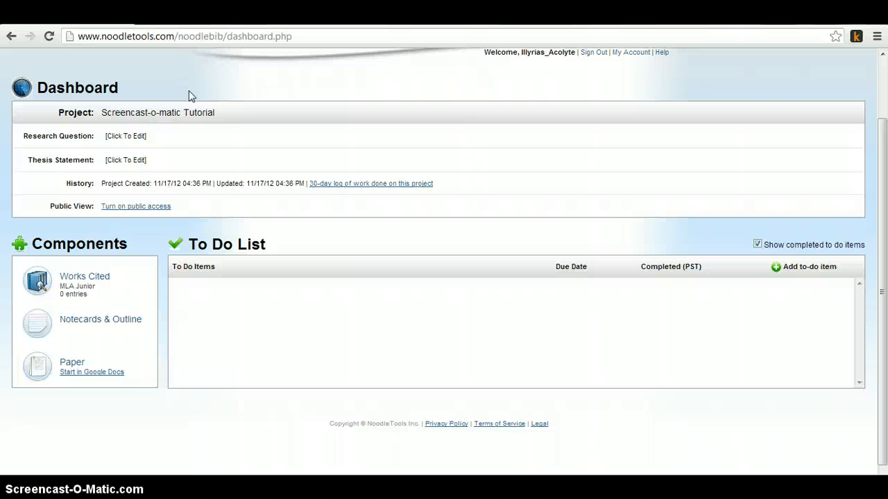
pyautogui.click(112, 133)
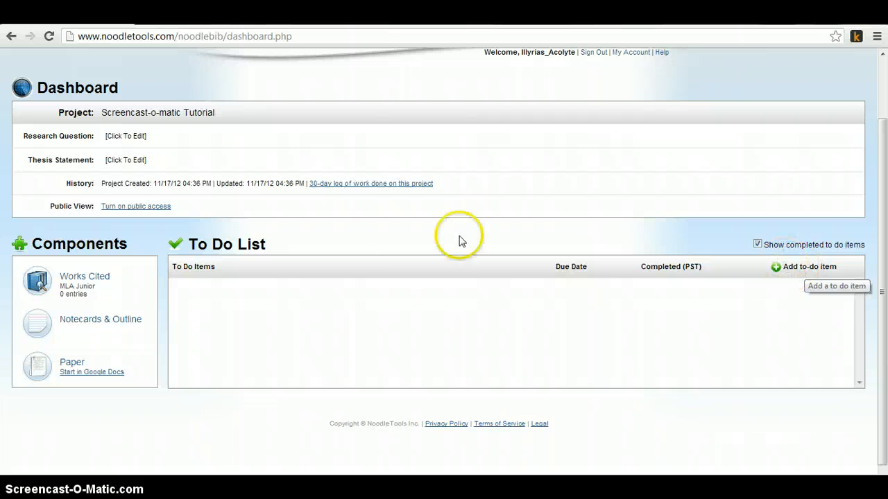
pyautogui.click(169, 160)
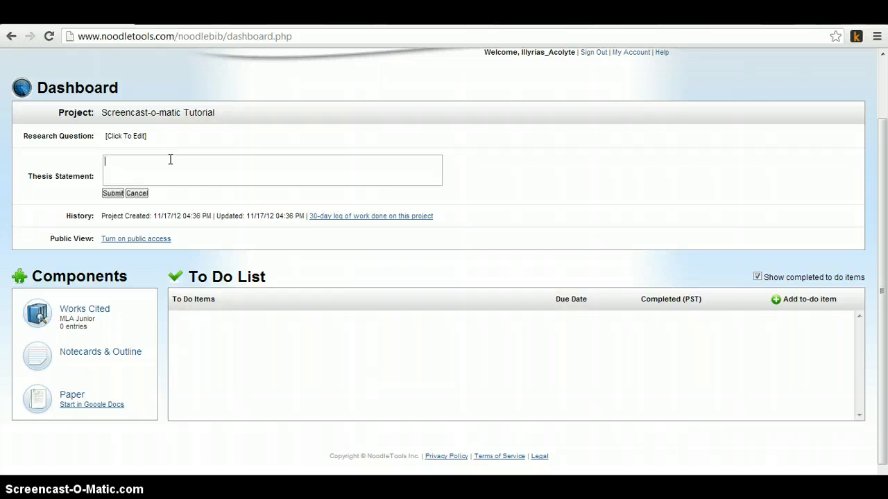
pyautogui.write('Using NoodleTools is fun and easy.')
pyautogui.click(113, 193)
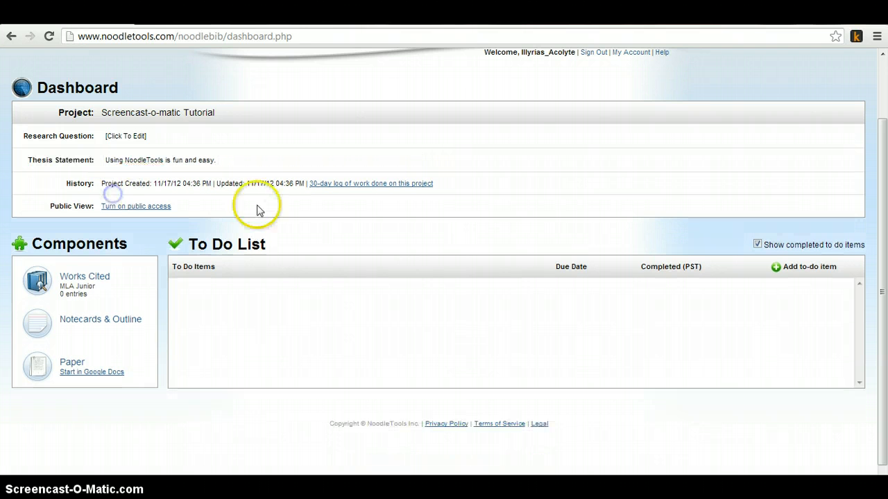
# Step: Set the project's research question to "How do I NoodleTools?"
pyautogui.click(128, 137)
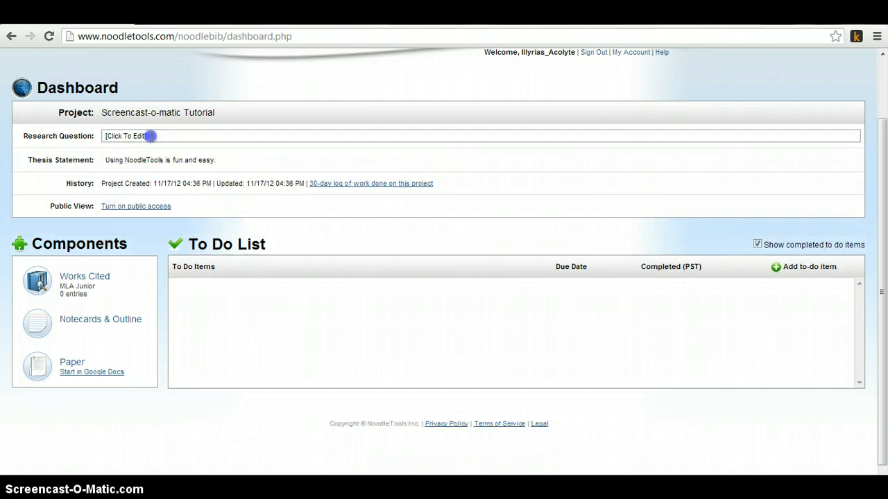
pyautogui.write('How')
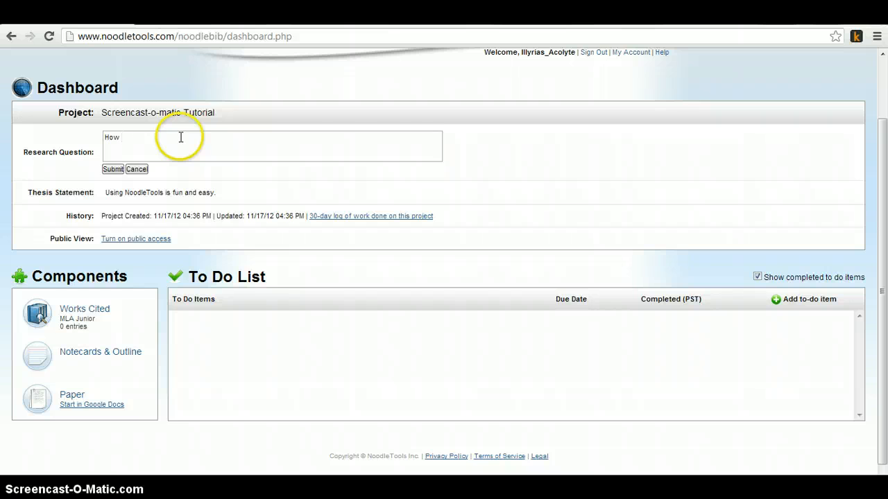
pyautogui.write(' do I NoodleTools?')
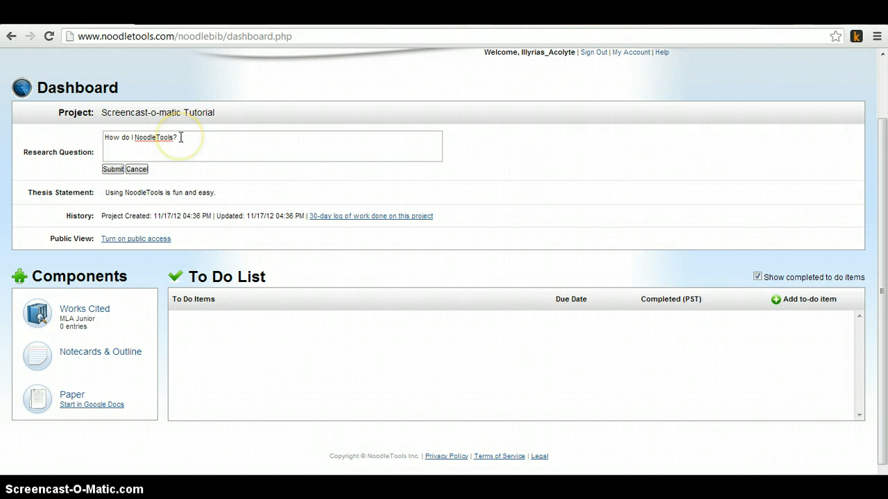
pyautogui.click(118, 169)
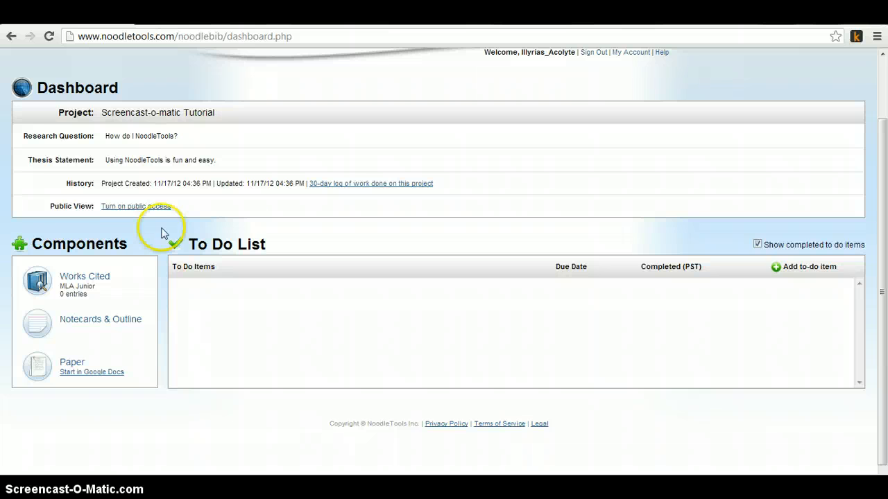
# Step: Open the project's 30-day work log to review it, then close it
pyautogui.click(331, 186)
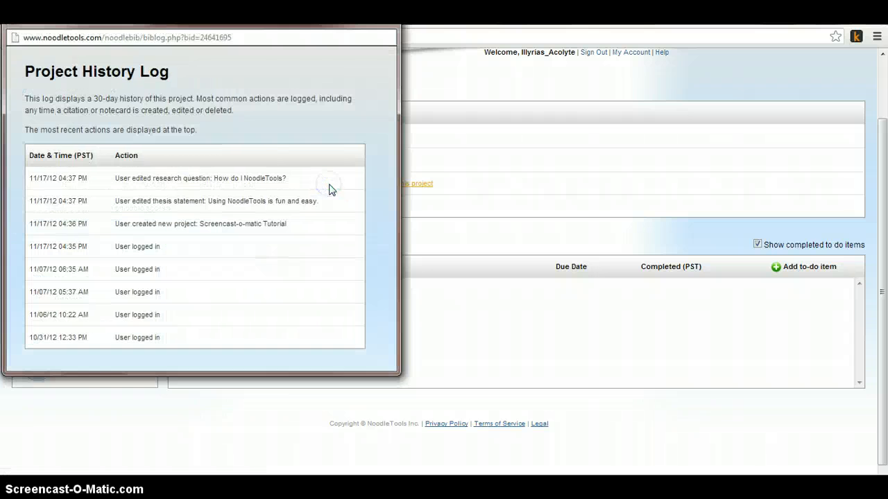
pyautogui.moveTo(299, 21); pyautogui.dragTo(356, 38)
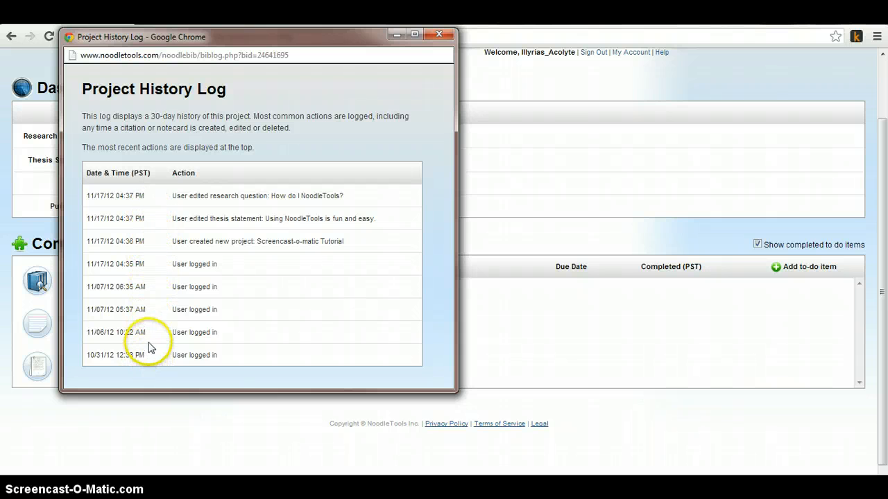
pyautogui.click(439, 34)
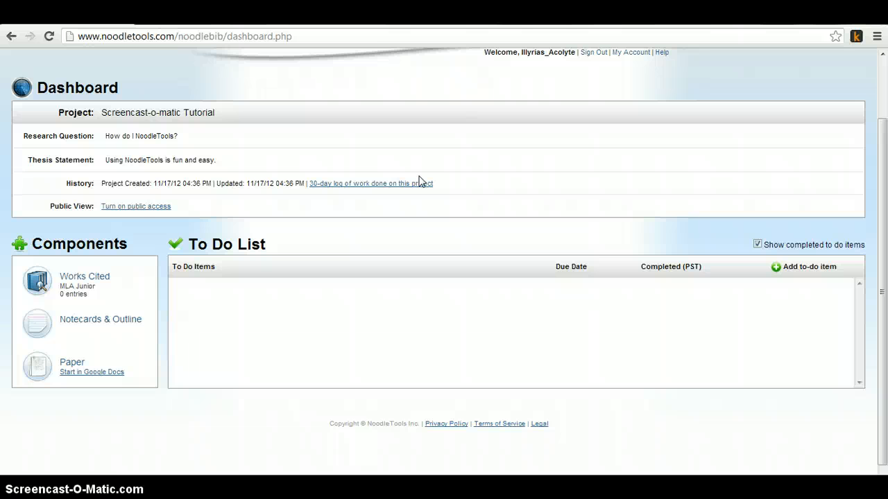
pyautogui.click(143, 207)
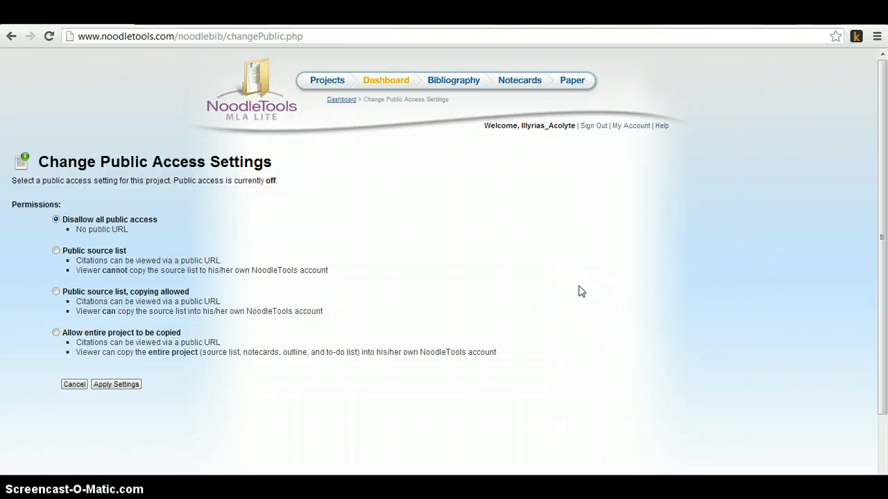
pyautogui.click(524, 314)
pyautogui.click(120, 286)
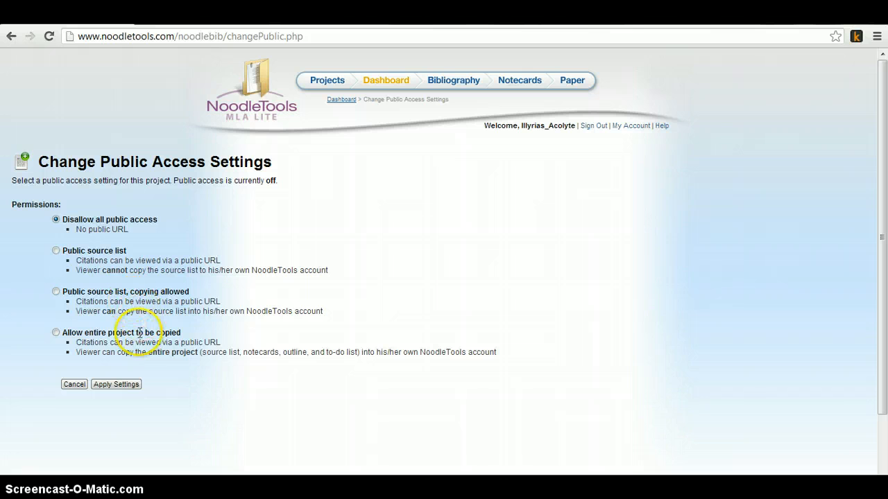
pyautogui.click(11, 37)
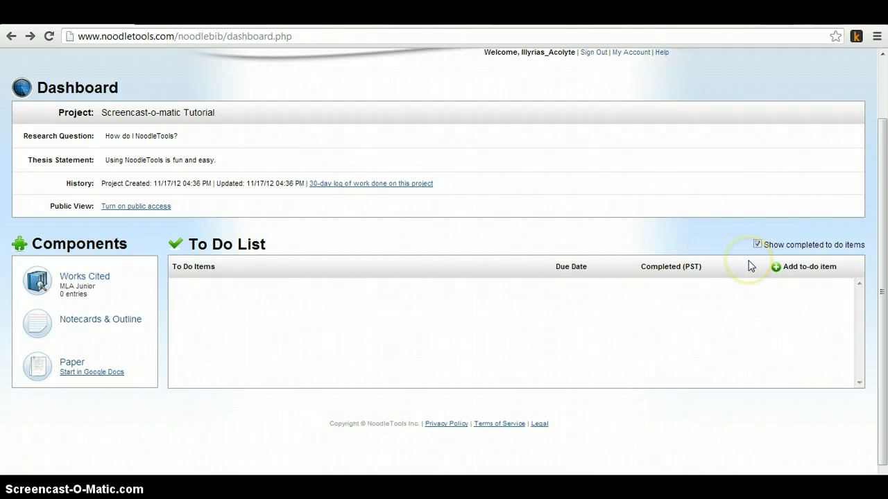
# Step: Add a to-do item "Make the video for NoodleTools tutorial" due 11/07/12 and mark it completed
pyautogui.click(808, 269)
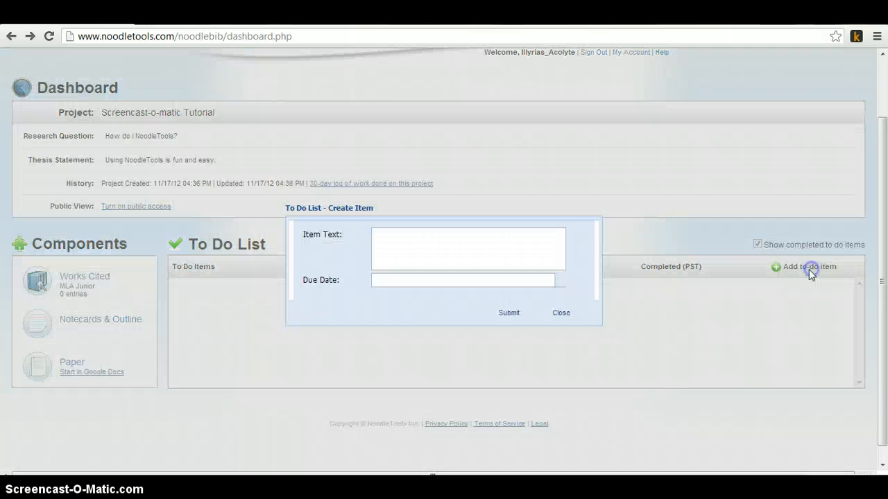
pyautogui.click(407, 252)
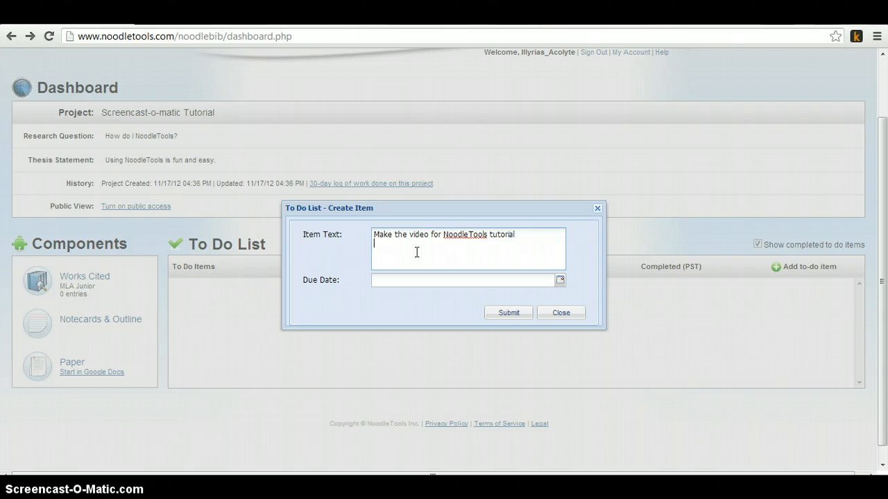
pyautogui.click(408, 281)
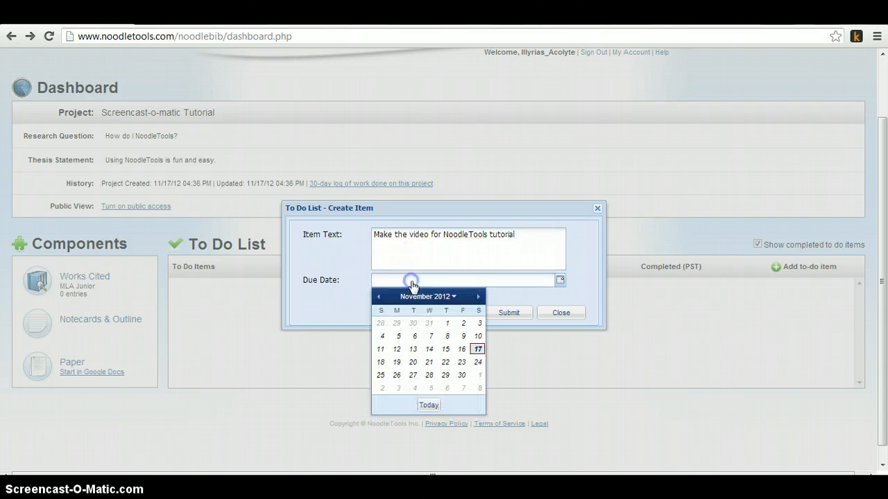
pyautogui.click(462, 340)
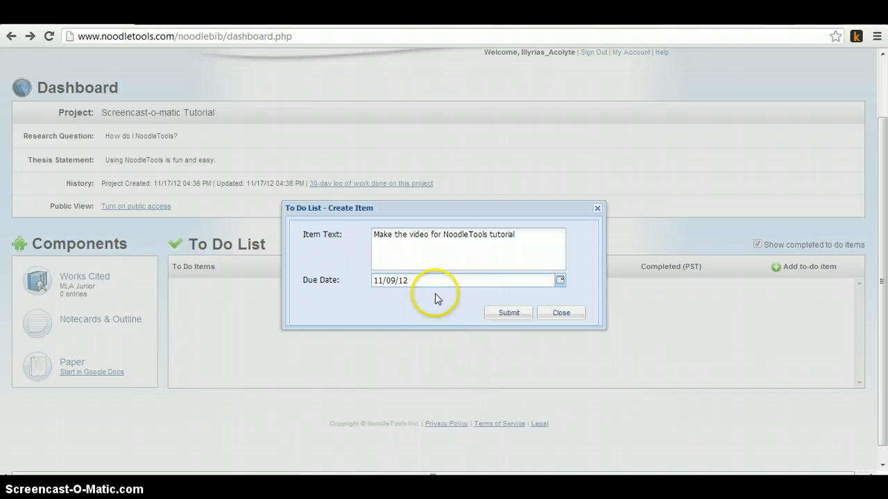
pyautogui.click(429, 281)
pyautogui.click(433, 337)
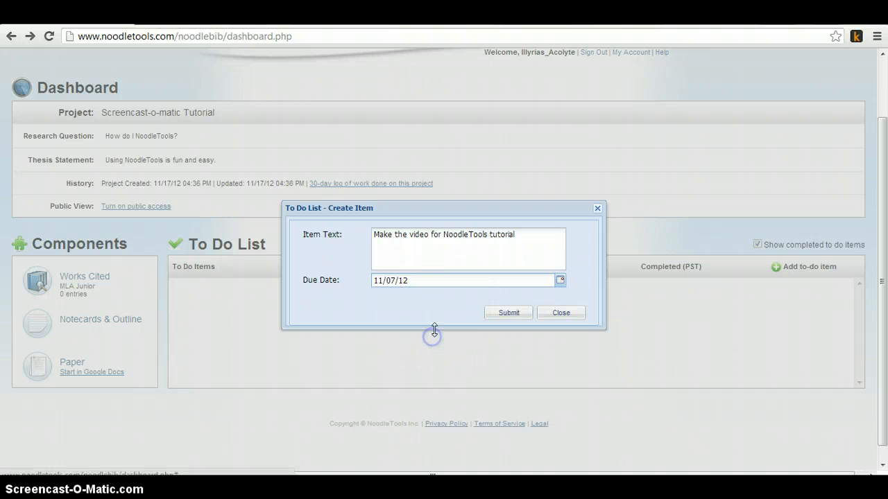
pyautogui.click(500, 315)
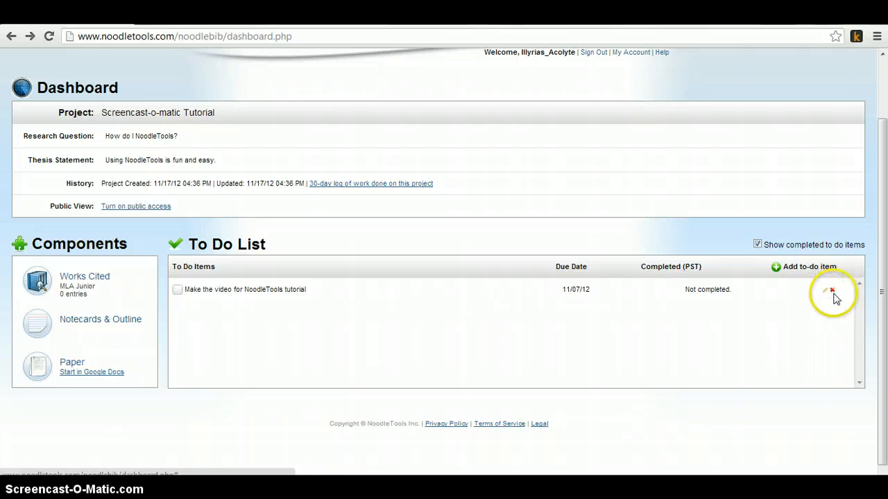
pyautogui.click(177, 292)
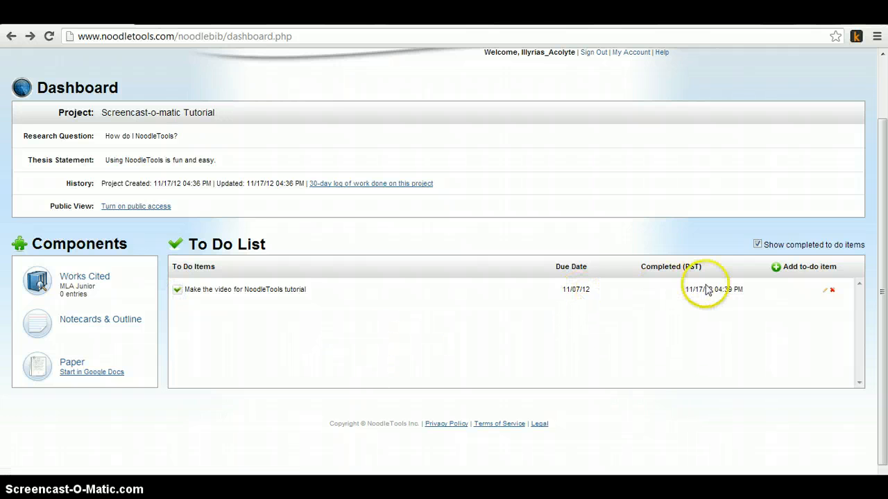
# Step: Open the project's Works Cited list and start creating a new Book citation
pyautogui.click(98, 279)
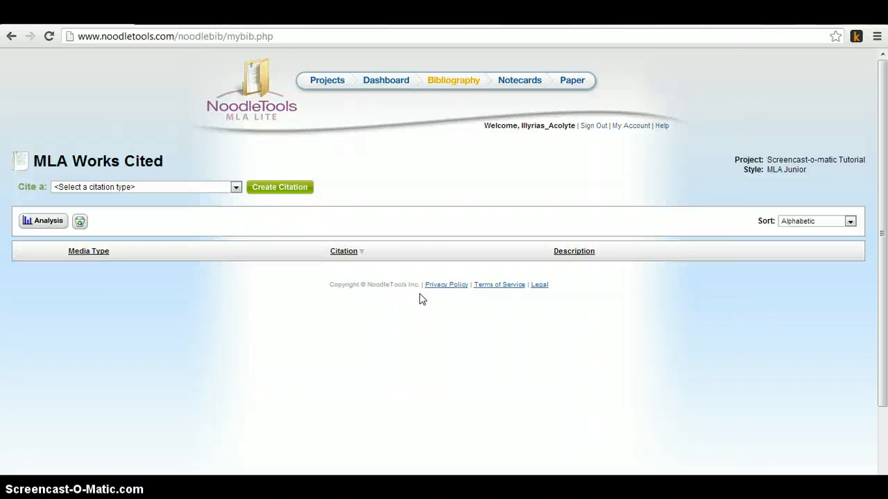
pyautogui.click(228, 190)
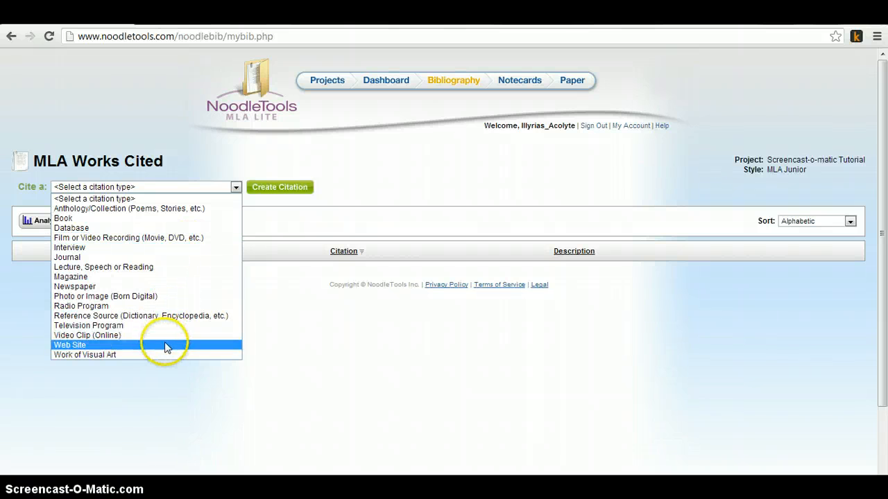
pyautogui.click(159, 220)
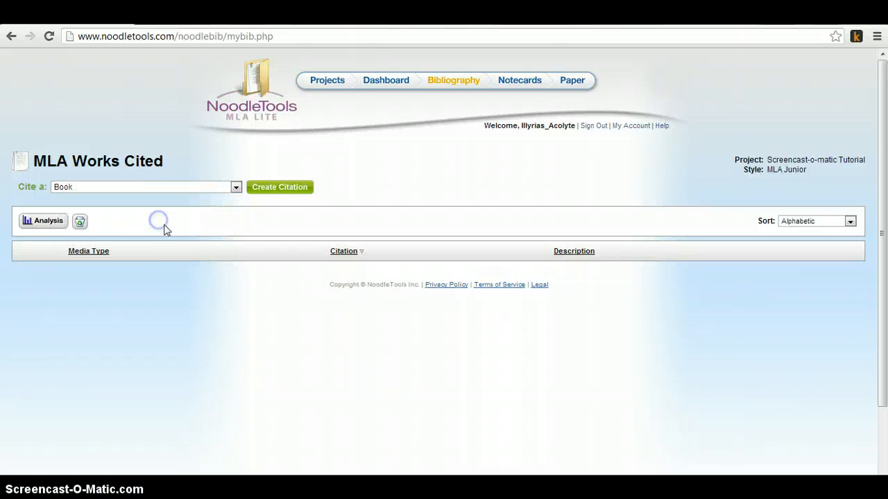
pyautogui.click(278, 193)
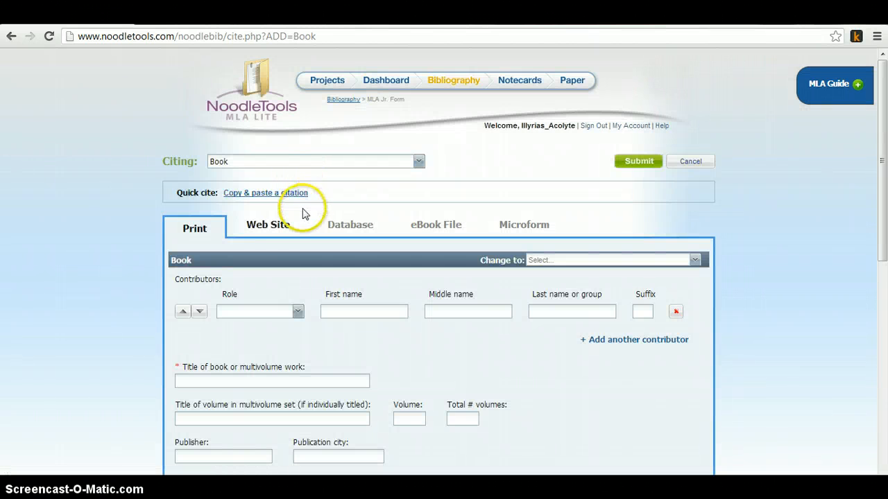
# Step: Open the MLA formatting guide for the book citation, close it, and scroll through the citation form
pyautogui.click(859, 91)
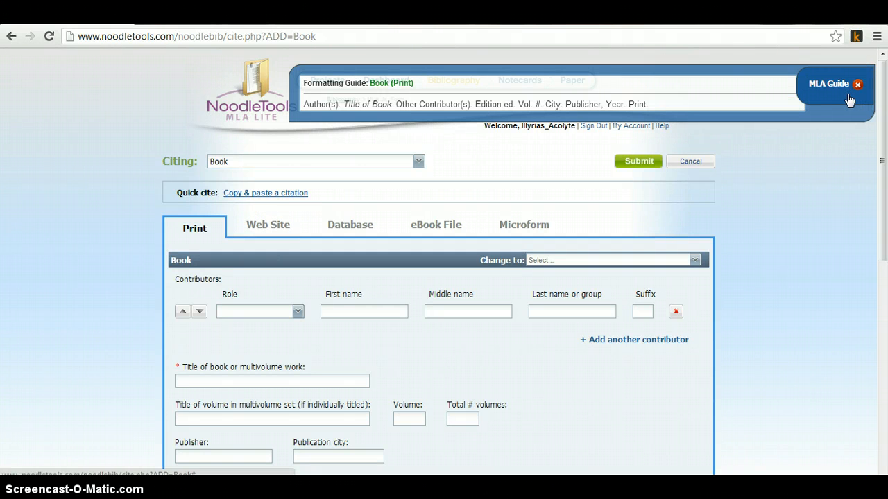
pyautogui.click(853, 90)
pyautogui.click(856, 91)
pyautogui.scroll(-4, 856, 96)
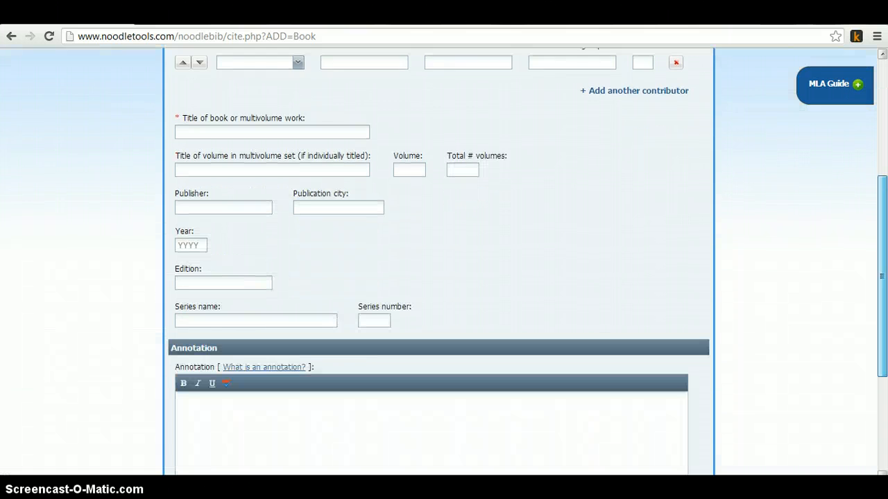
pyautogui.scroll(-3, 444, 264)
pyautogui.scroll(3, 444, 263)
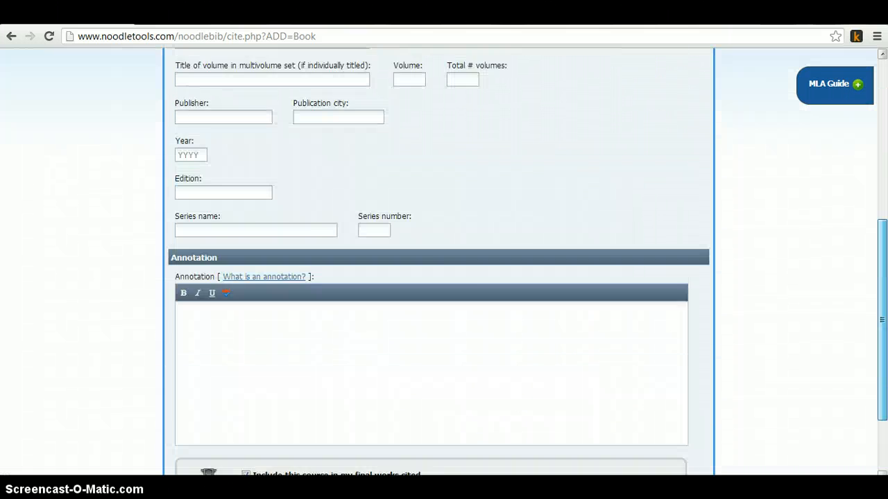
pyautogui.scroll(-2, 443, 263)
pyautogui.scroll(5, 783, 193)
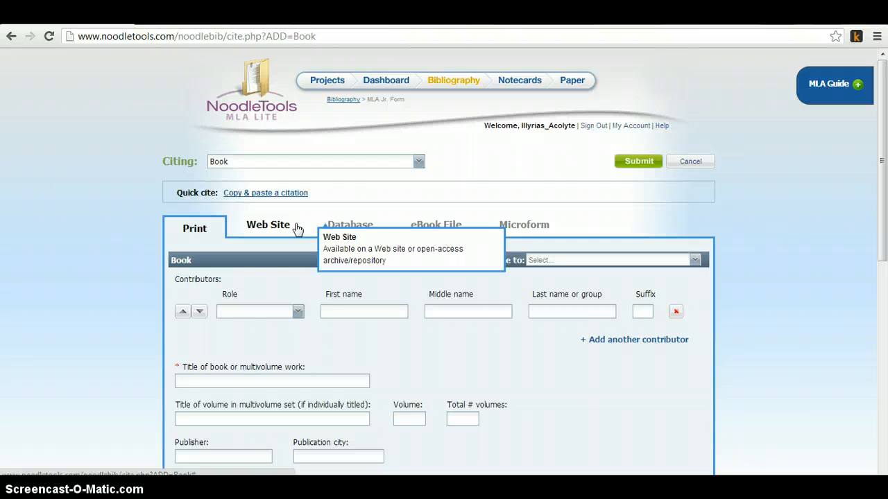
# Step: Set the first contributor's role to Author and step through the first, middle and last name fields
pyautogui.click(283, 316)
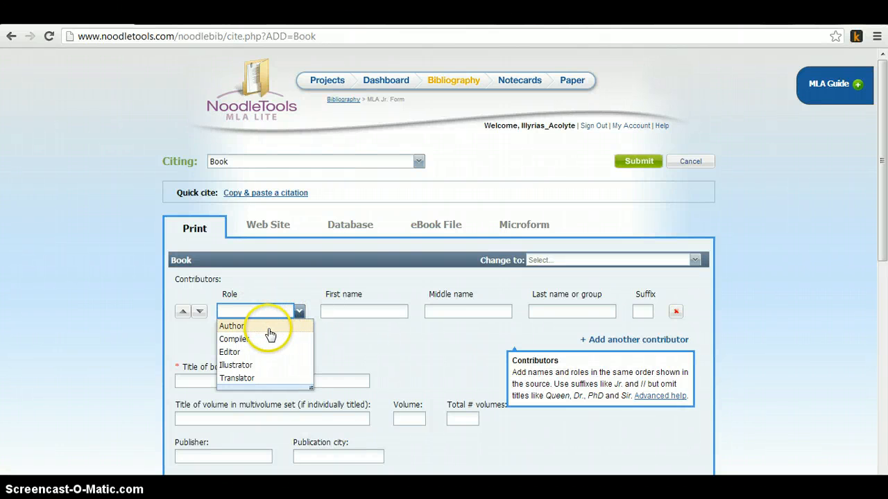
pyautogui.click(268, 329)
pyautogui.click(329, 311)
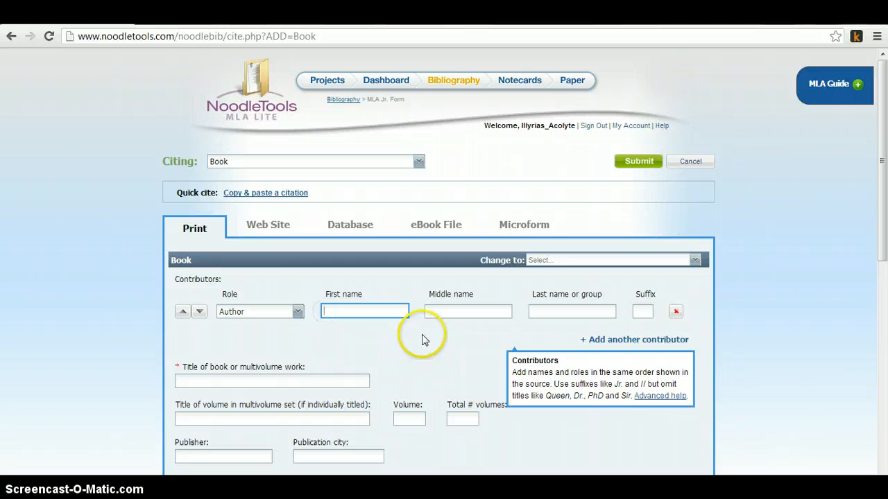
pyautogui.click(447, 312)
pyautogui.click(538, 311)
# Step: Step through the title, publisher and edition fields of the book citation form to view their tips
pyautogui.scroll(-1, 540, 315)
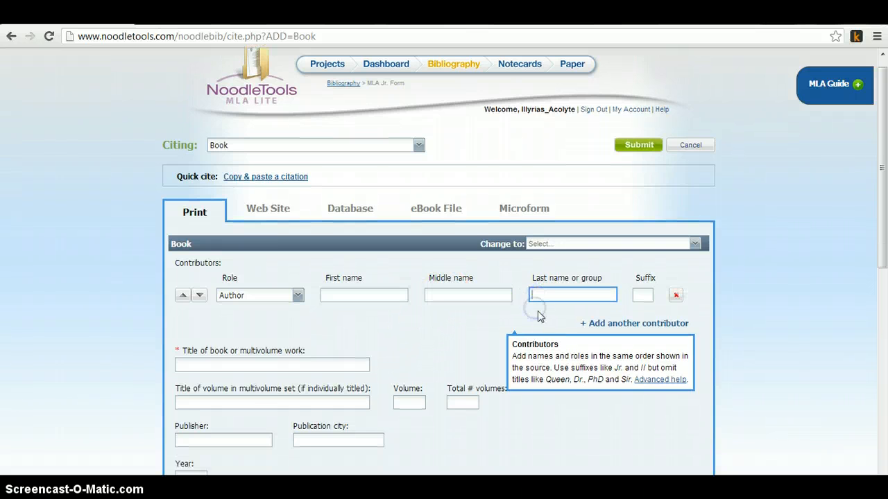
pyautogui.click(241, 314)
pyautogui.scroll(-1, 251, 329)
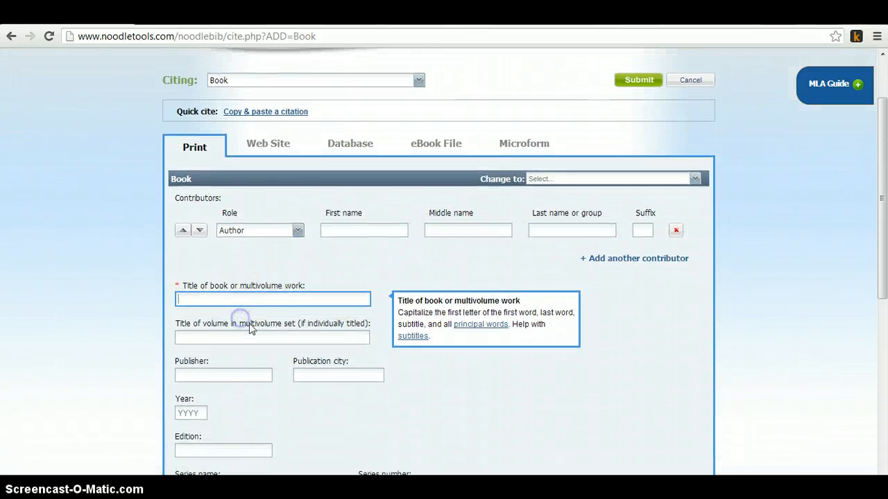
pyautogui.click(242, 339)
pyautogui.scroll(-1, 265, 337)
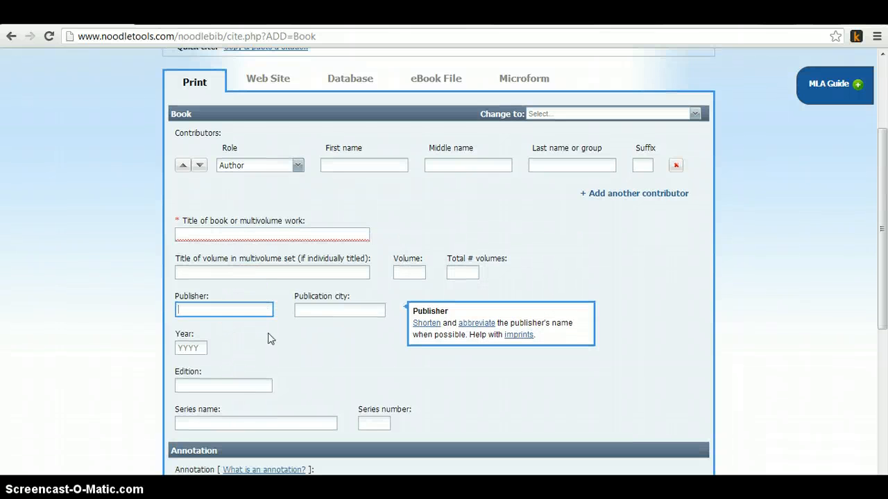
pyautogui.scroll(-2, 271, 336)
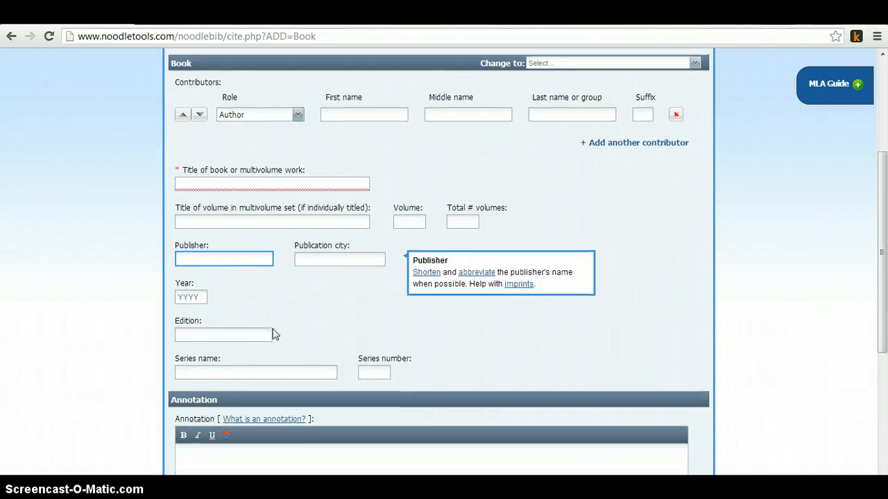
pyautogui.click(269, 325)
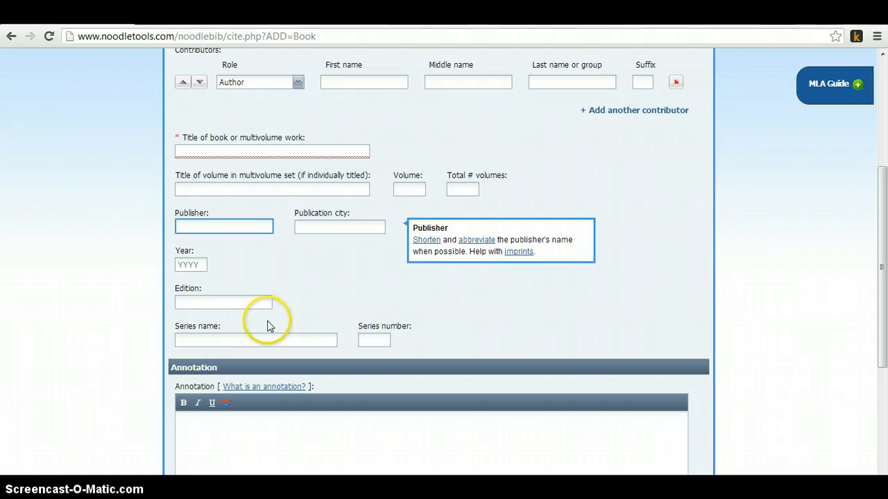
pyautogui.click(257, 149)
pyautogui.scroll(-1, 356, 277)
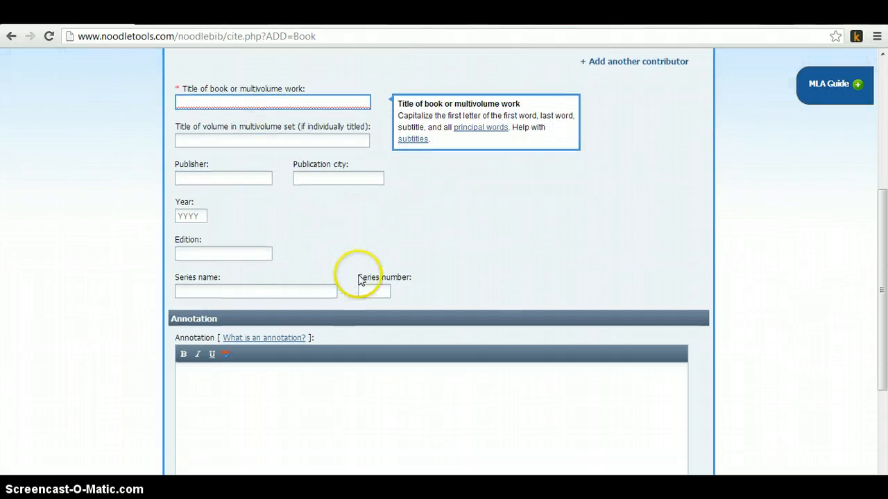
pyautogui.click(361, 262)
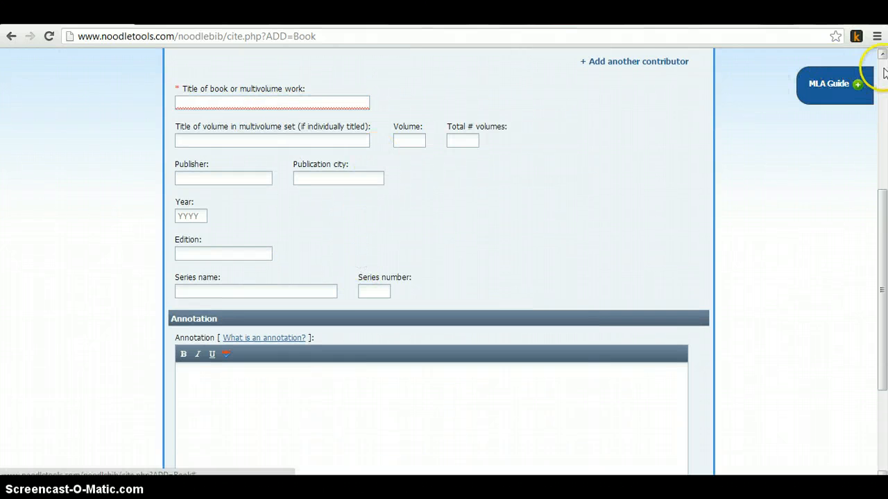
pyautogui.scroll(4, 513, 200)
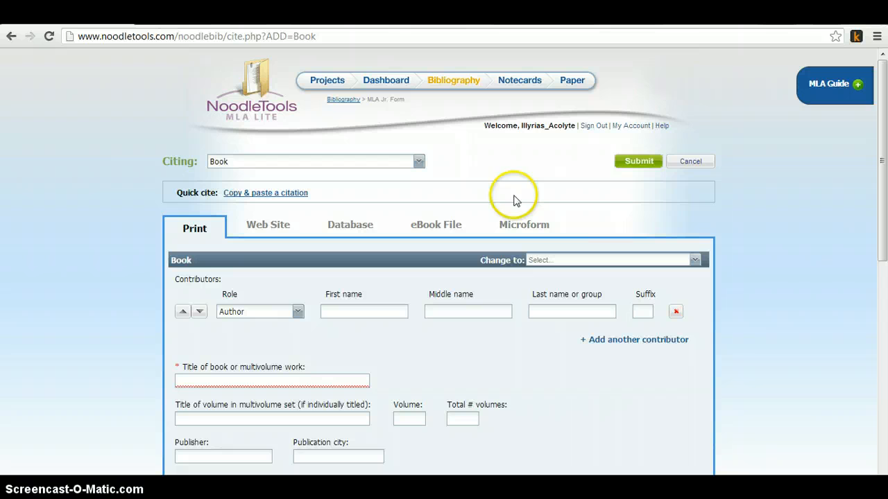
# Step: Switch to the "Into the Woods:" project and open its Works Cited list
pyautogui.click(340, 84)
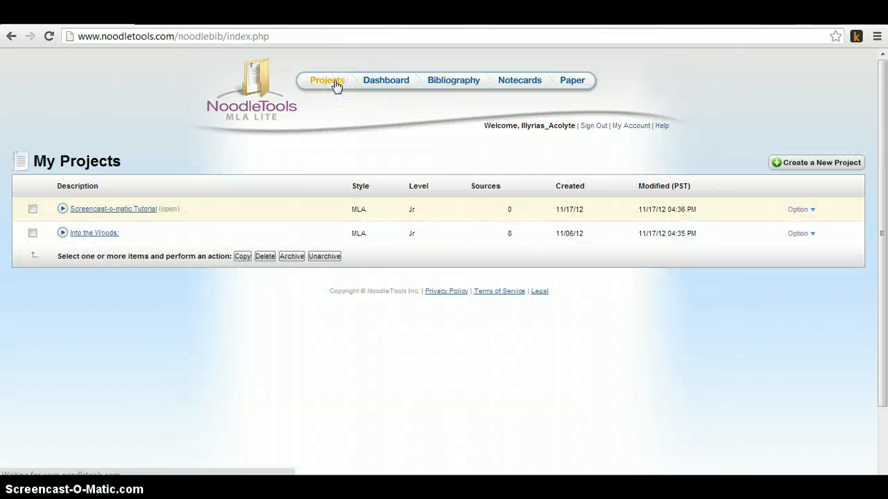
pyautogui.click(100, 234)
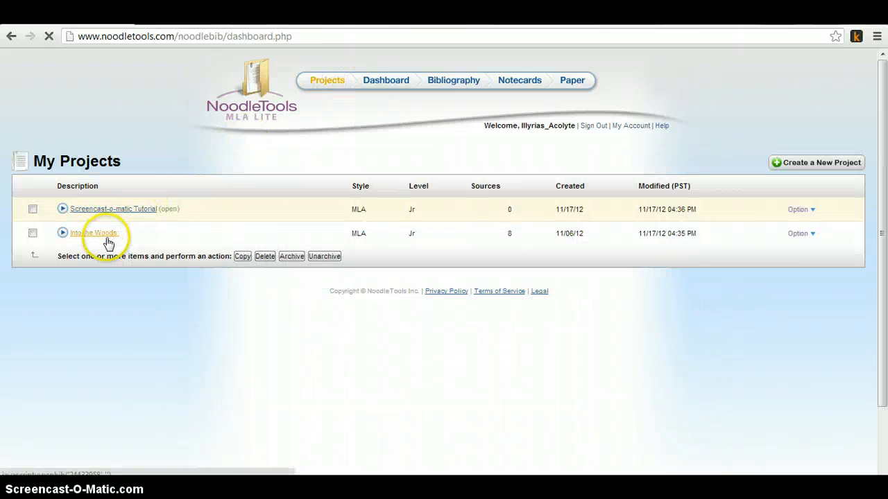
pyautogui.scroll(-2, 769, 182)
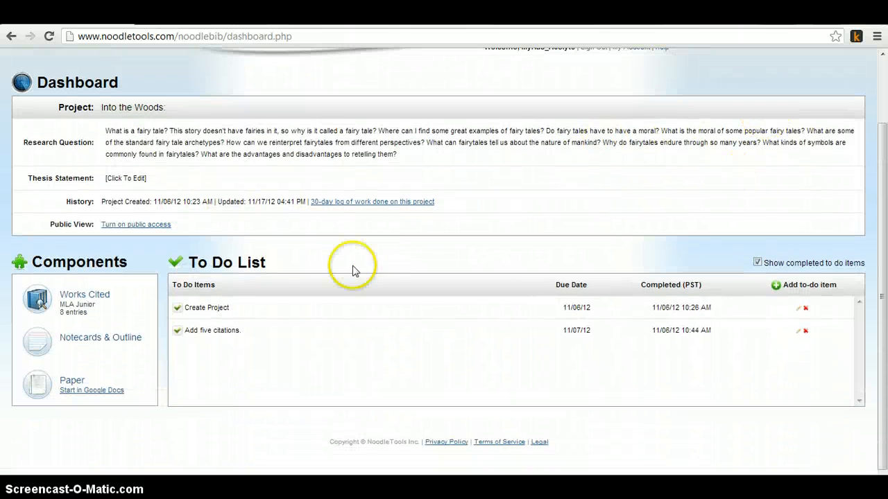
pyautogui.click(104, 300)
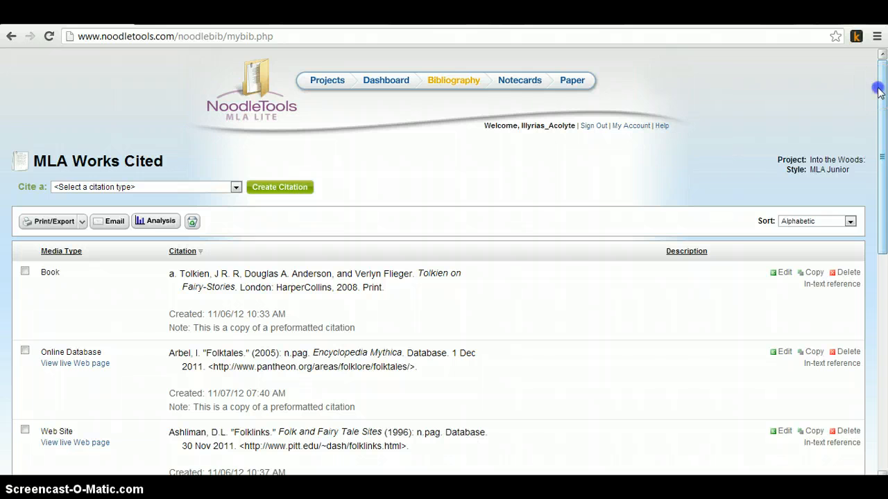
# Step: Scroll through the "Into the Woods:" Works Cited entries to review the existing citations
pyautogui.moveTo(878, 92); pyautogui.dragTo(872, 182)
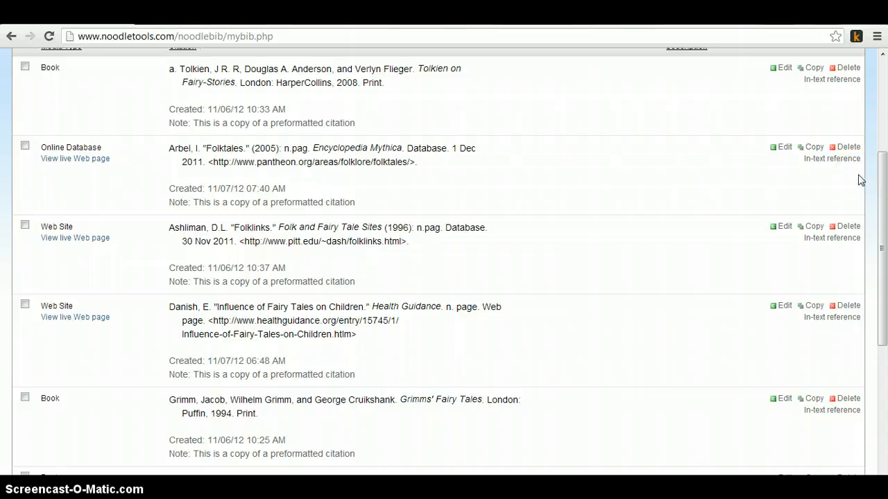
pyautogui.click(883, 180)
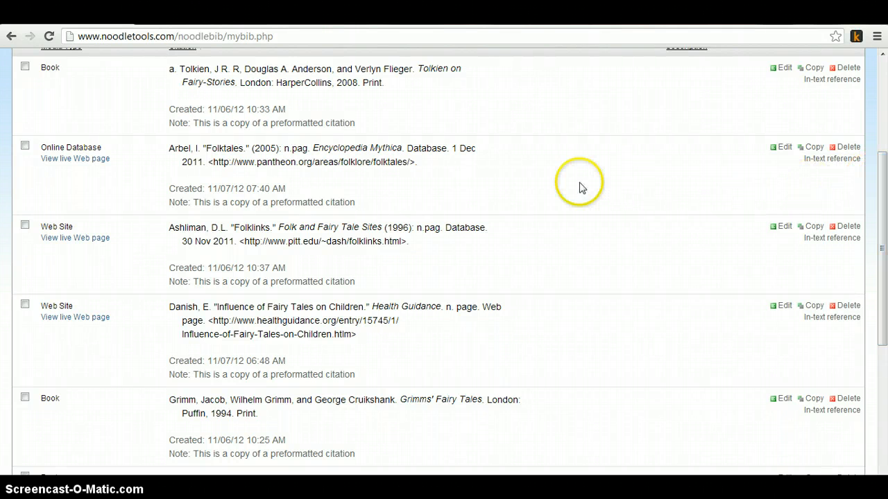
pyautogui.scroll(-3, 525, 132)
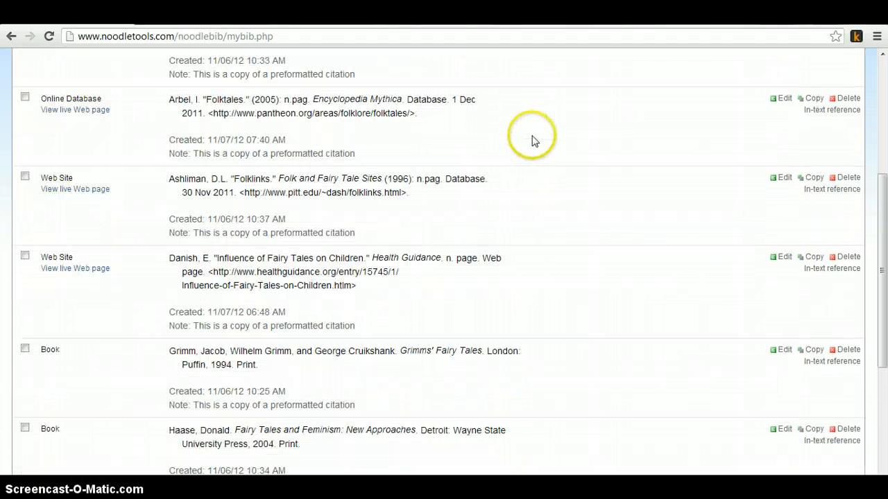
pyautogui.scroll(-4, 538, 228)
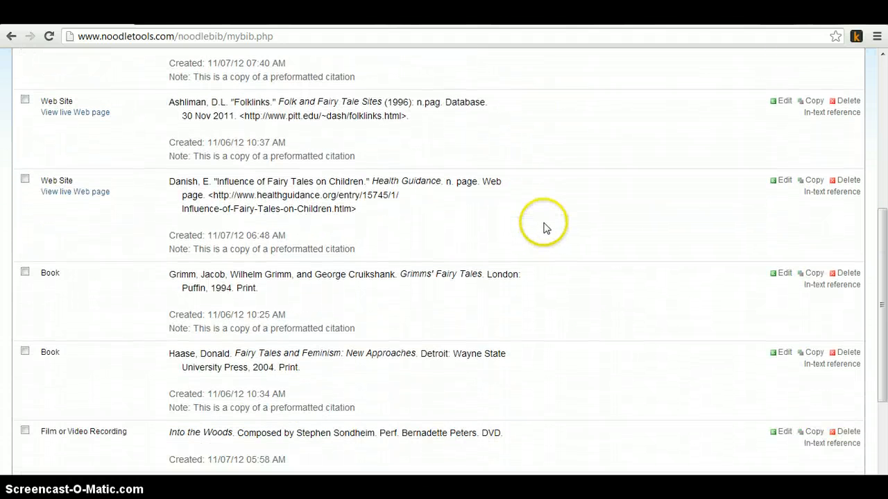
pyautogui.scroll(-1, 544, 230)
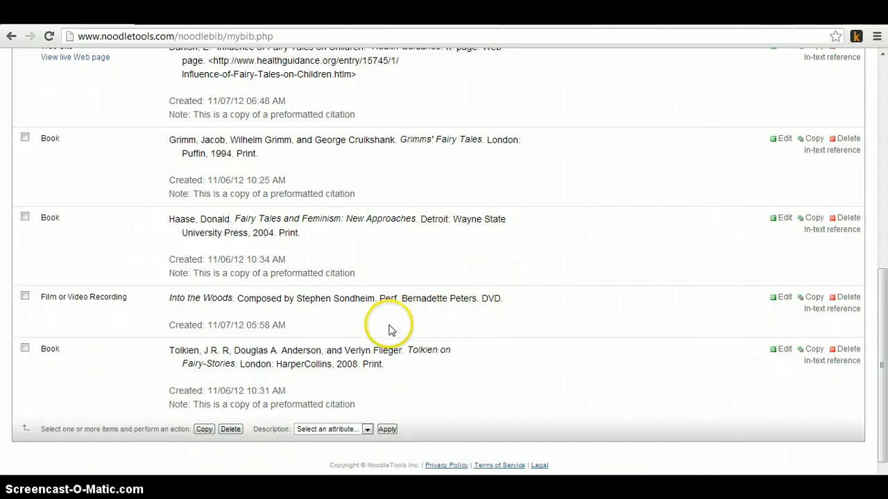
pyautogui.click(297, 325)
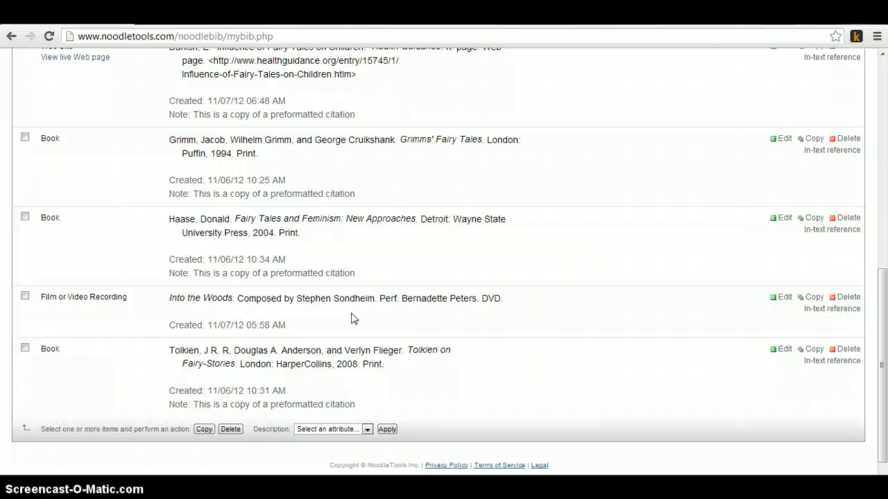
pyautogui.click(320, 350)
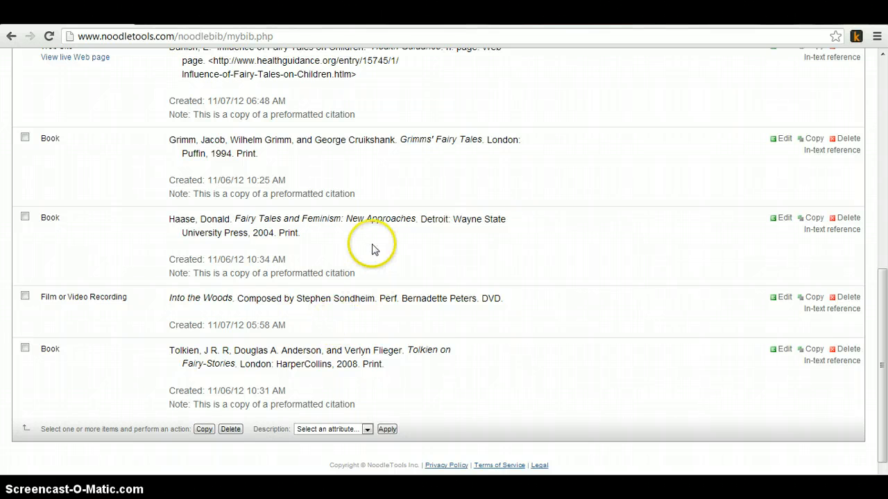
pyautogui.scroll(1, 368, 250)
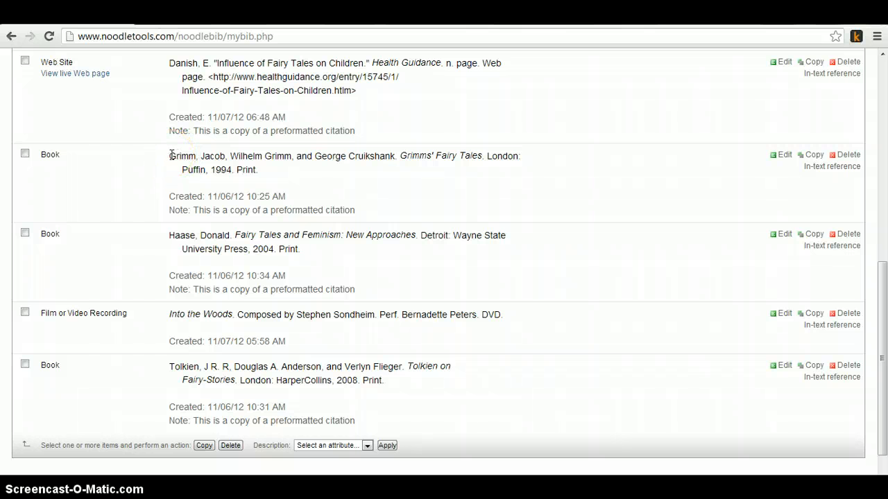
pyautogui.scroll(5, 167, 149)
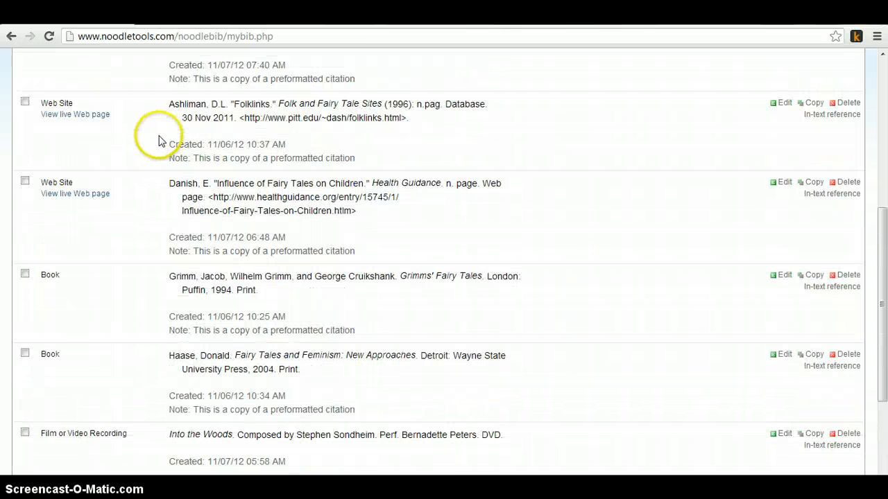
pyautogui.scroll(2, 157, 141)
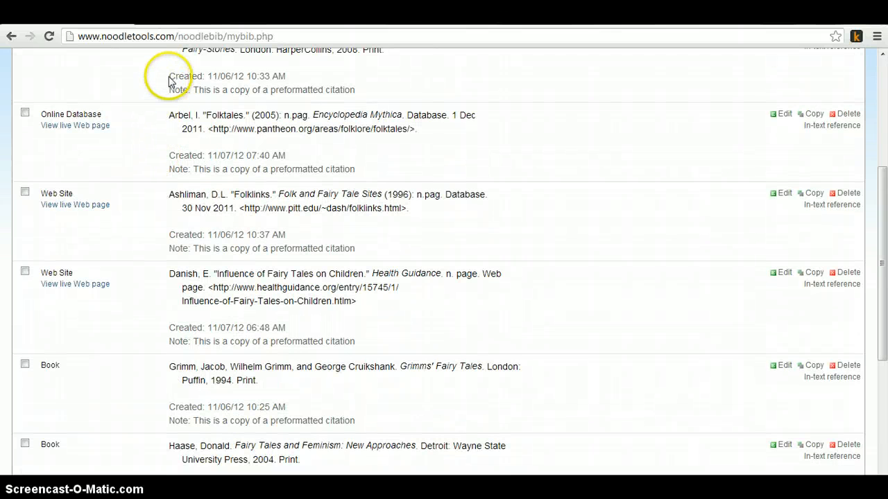
# Step: Highlight the first citation's creation date line and then its note line
pyautogui.moveTo(166, 76); pyautogui.dragTo(294, 73)
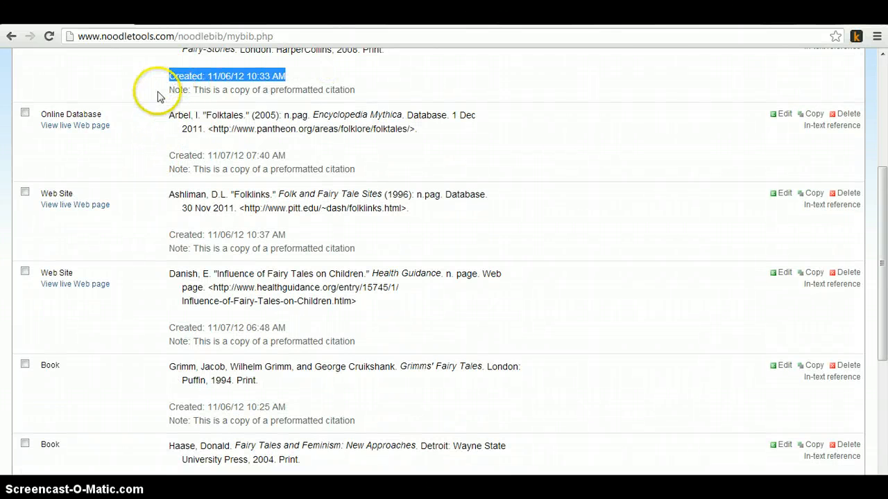
pyautogui.moveTo(156, 88)
pyautogui.mouseDown()
pyautogui.moveTo(376, 91)
pyautogui.moveTo(165, 95)
pyautogui.mouseUp()
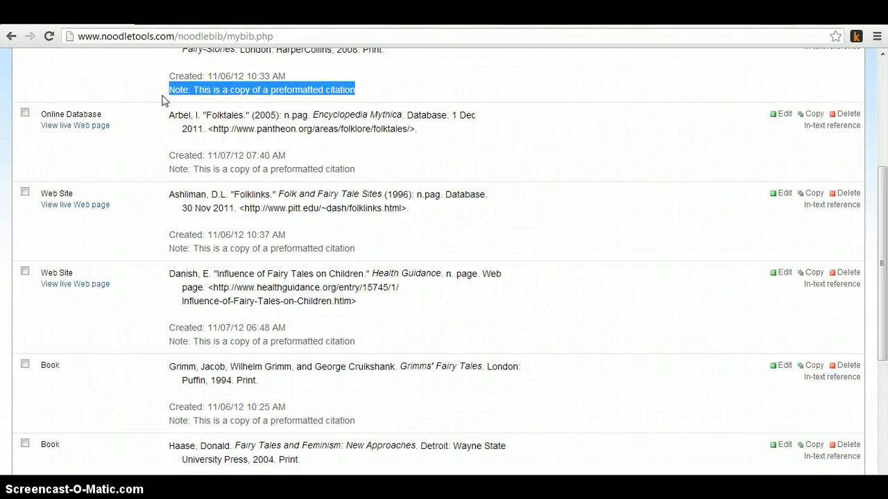
pyautogui.click(882, 108)
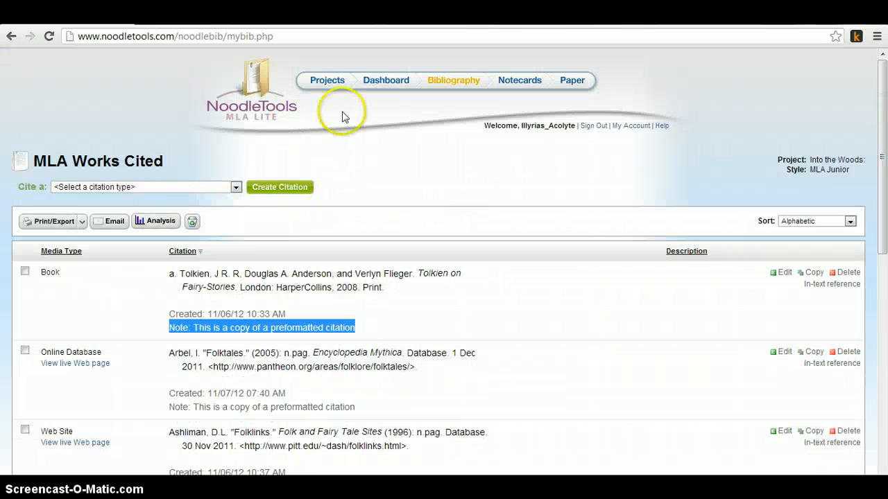
# Step: Open the project's Dashboard and scroll through its research question, history and to-do list
pyautogui.click(364, 81)
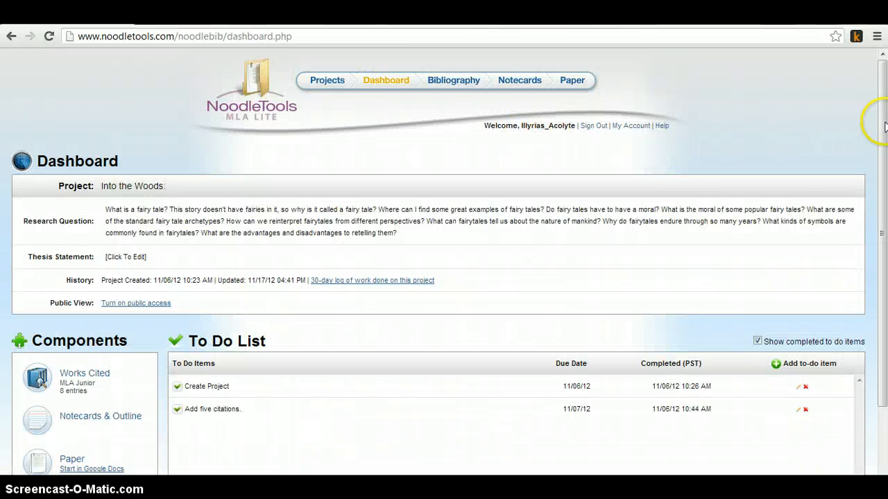
pyautogui.moveTo(882, 115); pyautogui.dragTo(868, 221)
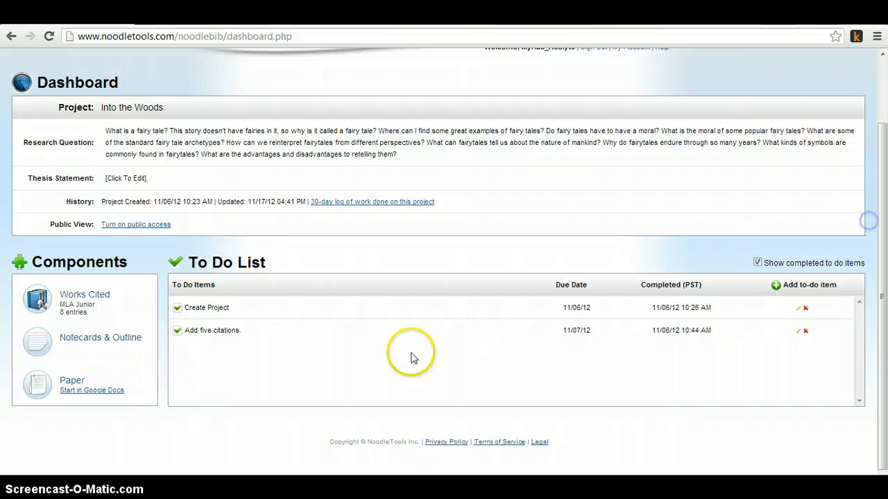
# Step: Try to open the Notecards & Outline component and dismiss the notice about it
pyautogui.click(90, 342)
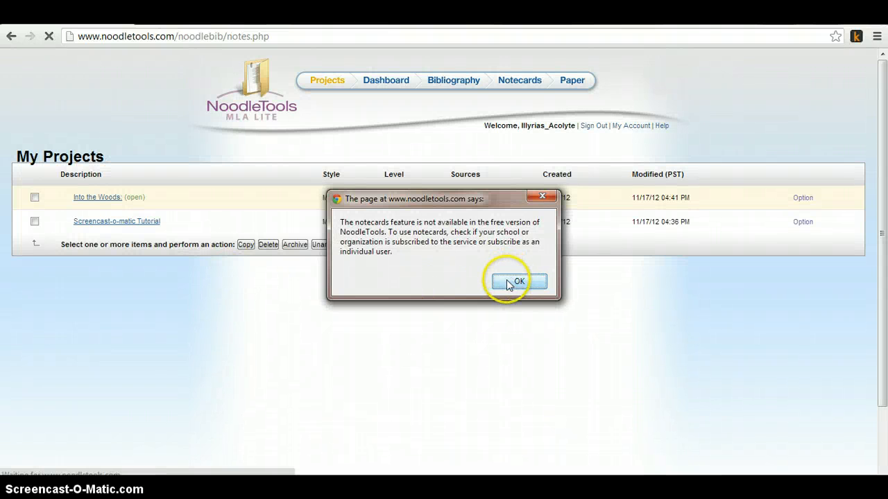
pyautogui.click(510, 283)
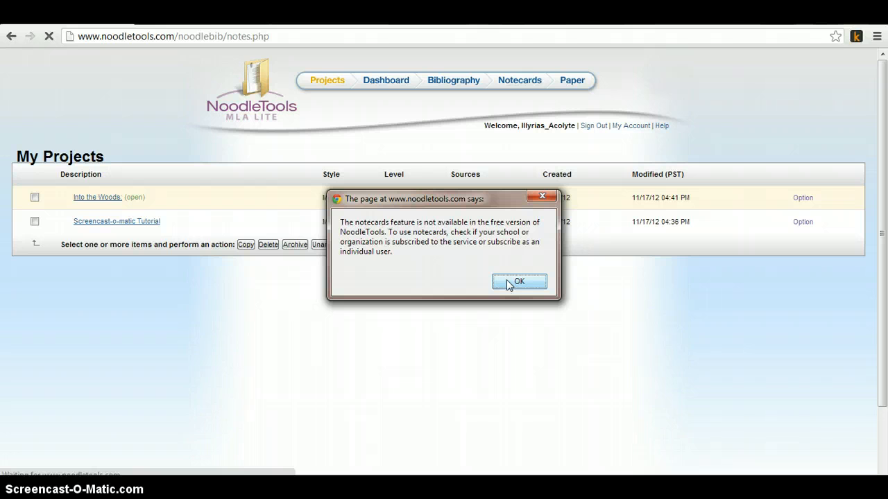
pyautogui.click(510, 283)
# Step: Reopen the "Into the Woods:" project dashboard and scroll down to review its components
pyautogui.click(119, 214)
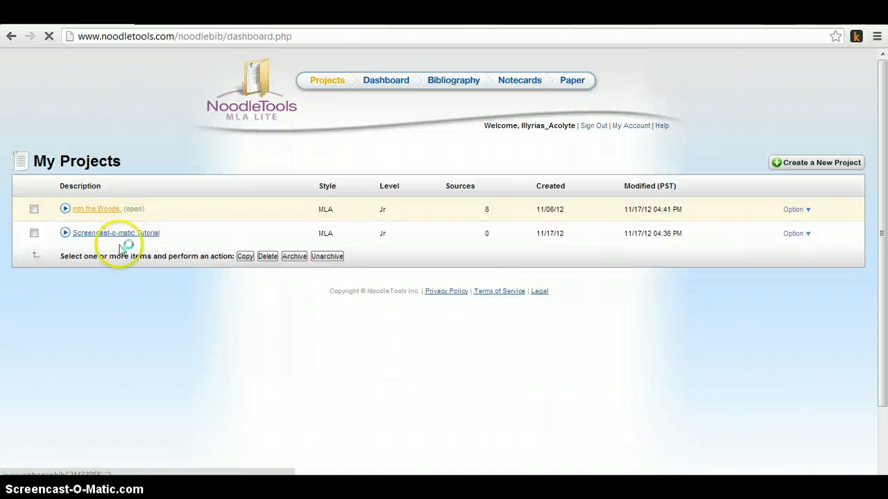
pyautogui.scroll(-1, 148, 278)
pyautogui.click(83, 436)
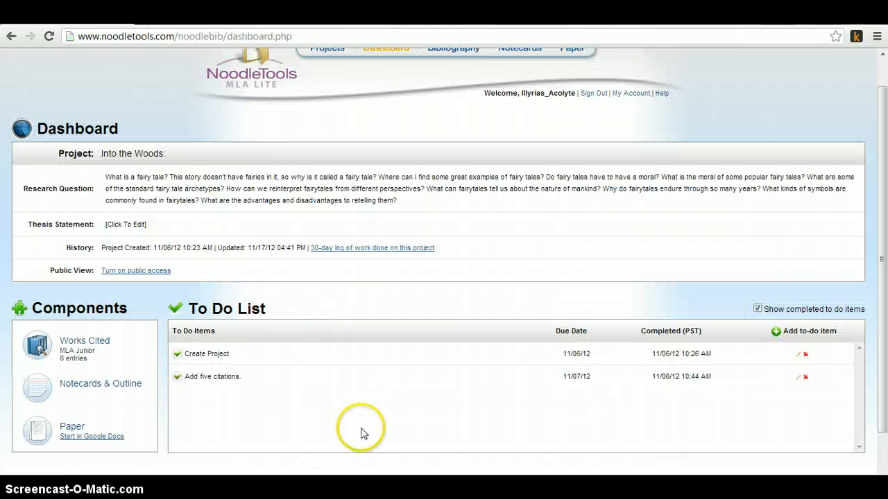
pyautogui.scroll(-1, 346, 406)
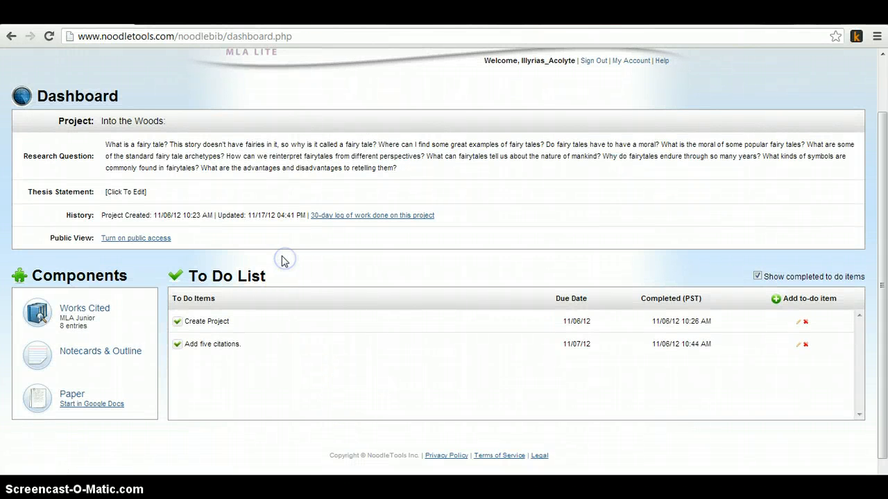